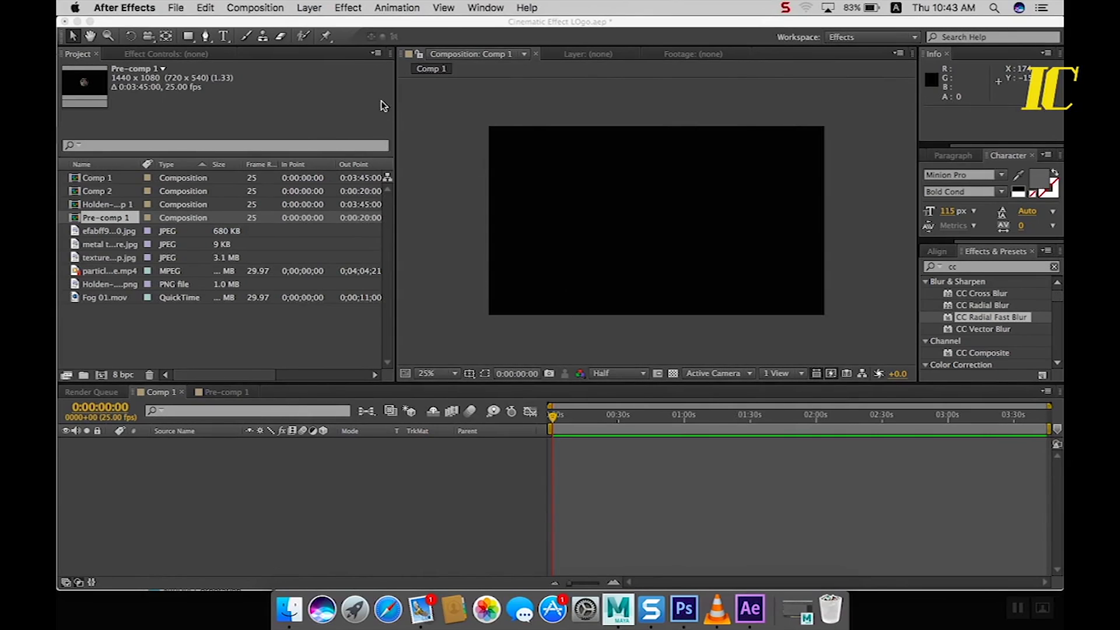
Create Comp 3 from the HDV 1080 25 preset (1440×1080, 25 fps, 3:45 duration)
{"action": "left_click", "coordinate": [266, 9]}
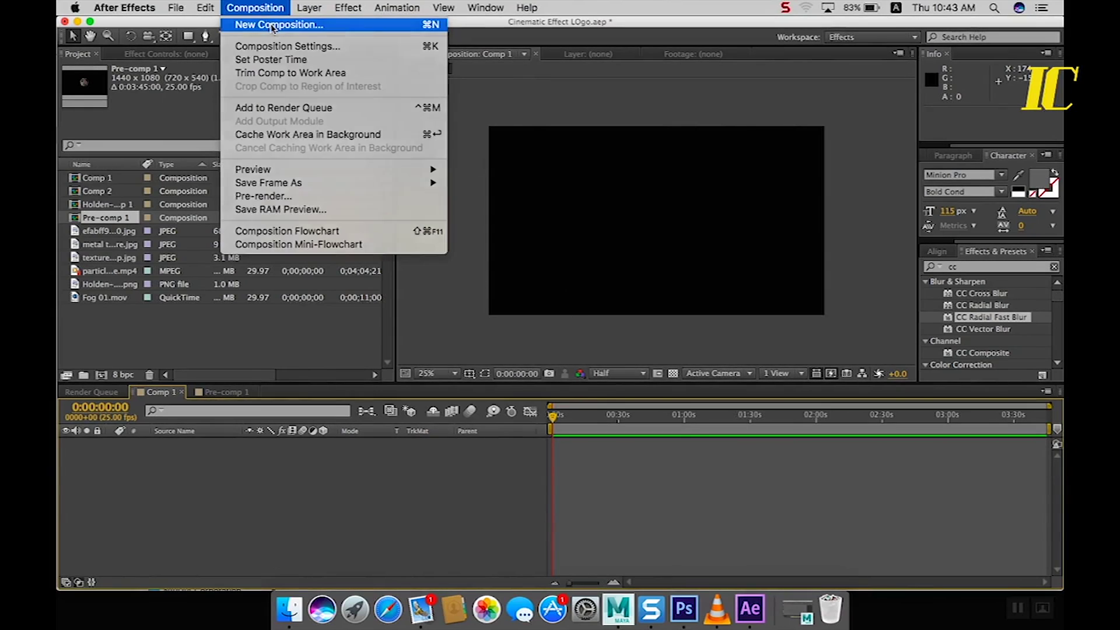
{"action": "left_click", "coordinate": [273, 27]}
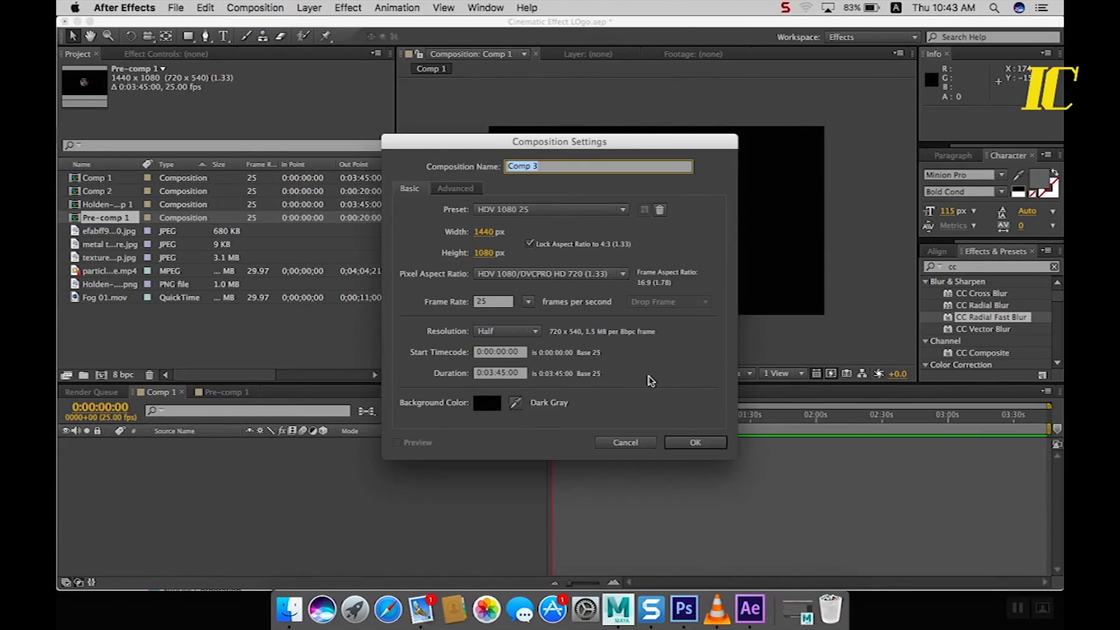
{"action": "left_click", "coordinate": [695, 442]}
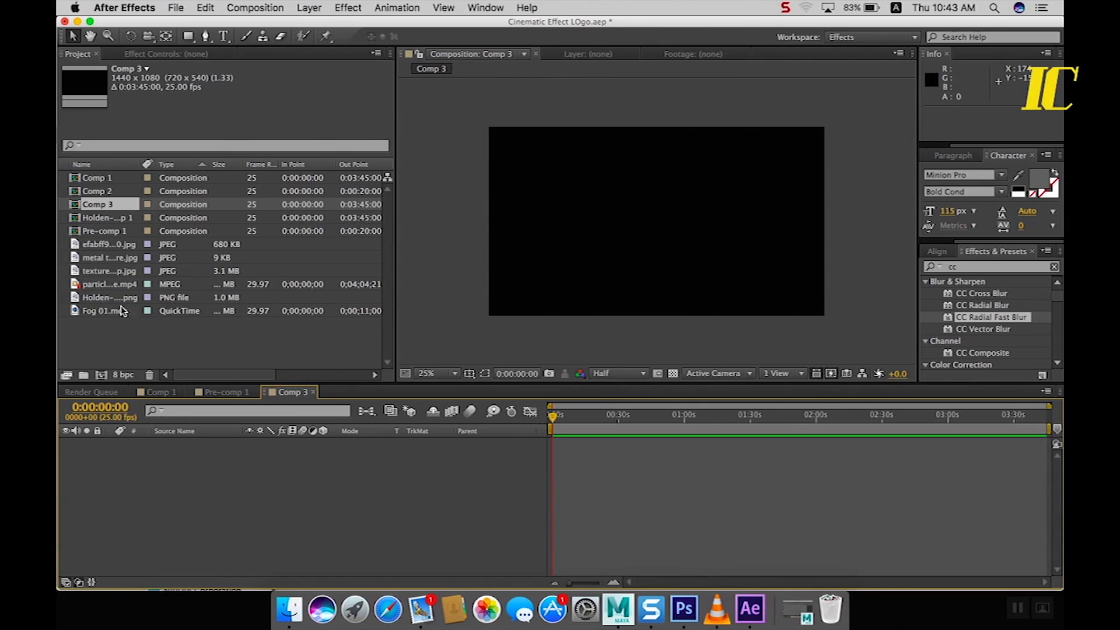
Add the grunge background image to Comp 3 and scale it up to fill the frame
{"action": "left_click", "coordinate": [104, 245]}
{"action": "left_click_drag", "start_coordinate": [104, 246], "coordinate": [138, 470]}
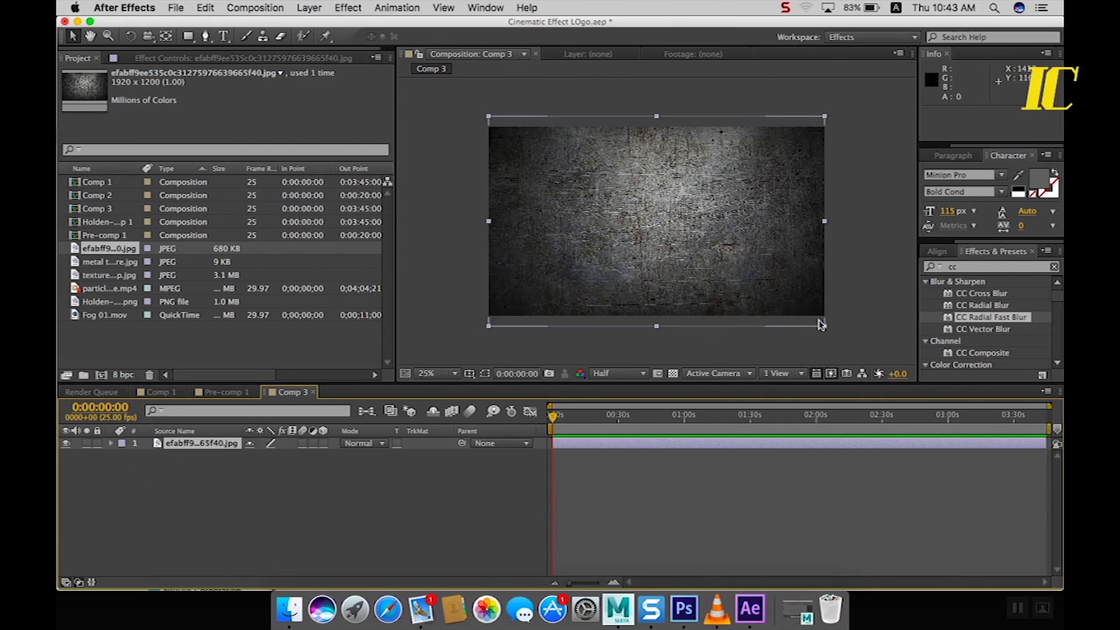
{"action": "left_click_drag", "start_coordinate": [826, 329], "coordinate": [869, 358]}
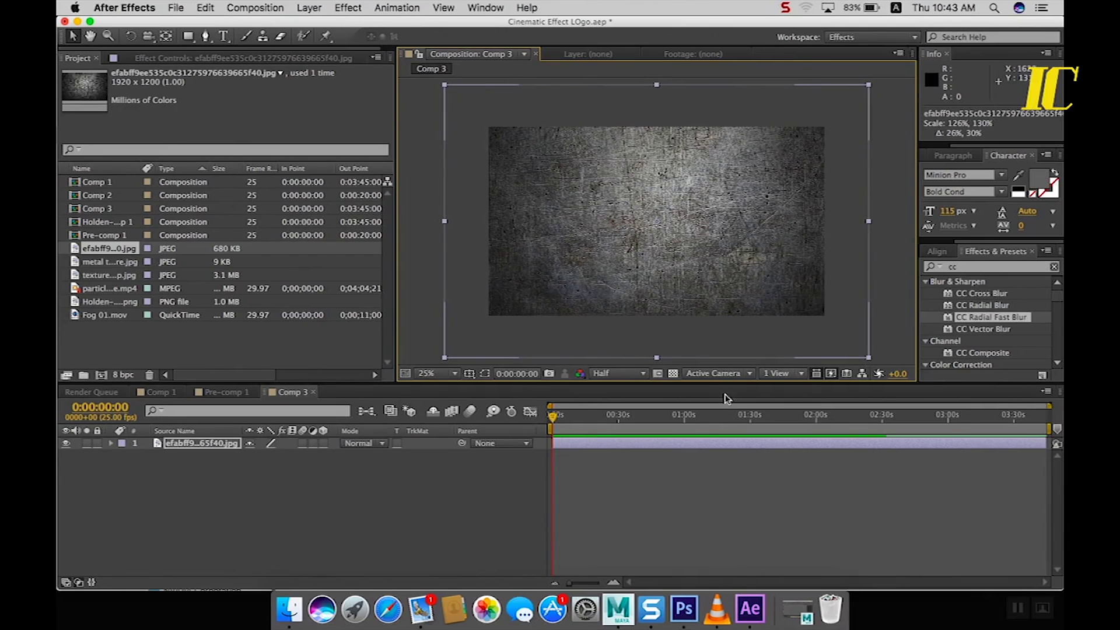
{"action": "left_click", "coordinate": [181, 500]}
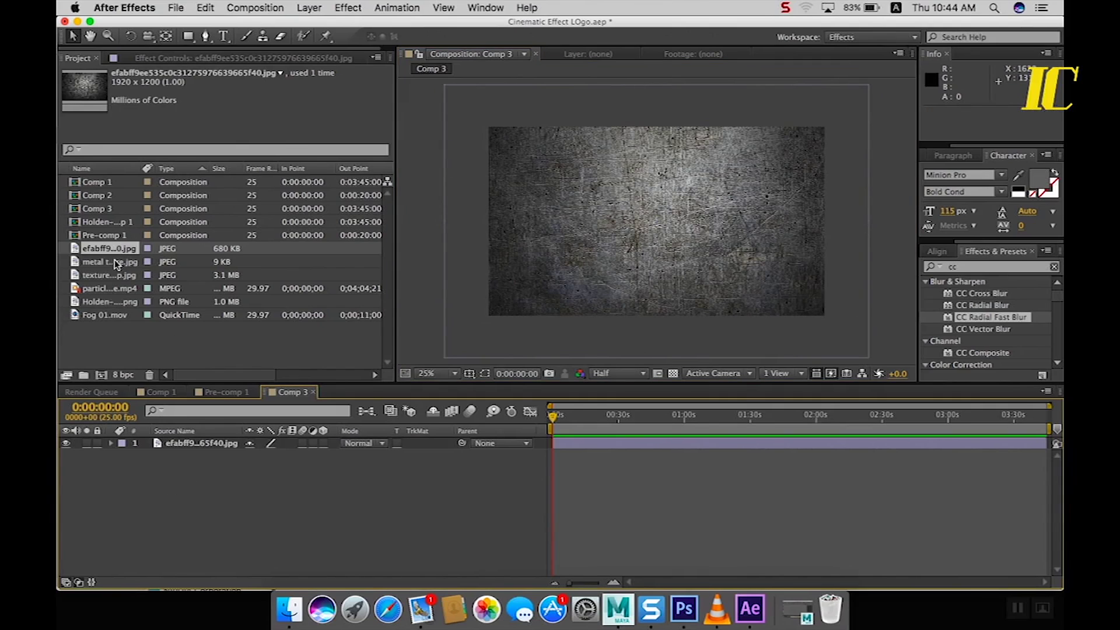
Place the Holden logo PNG above the background and shrink it to about 30%
{"action": "left_click", "coordinate": [111, 302]}
{"action": "left_click_drag", "start_coordinate": [118, 306], "coordinate": [202, 444]}
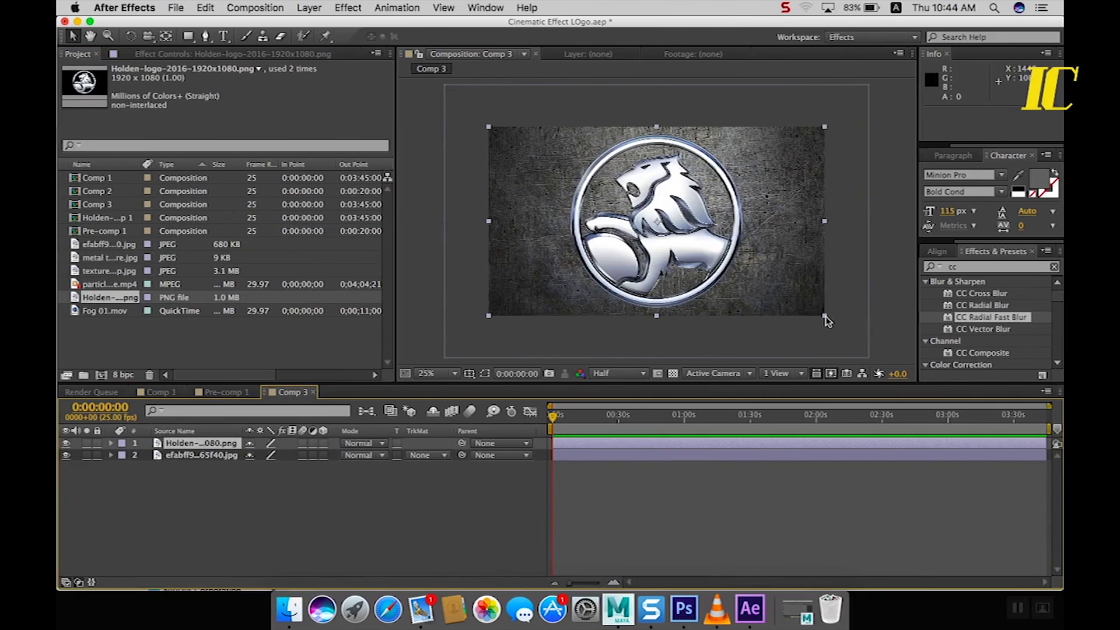
{"action": "left_click_drag", "start_coordinate": [827, 319], "coordinate": [753, 257]}
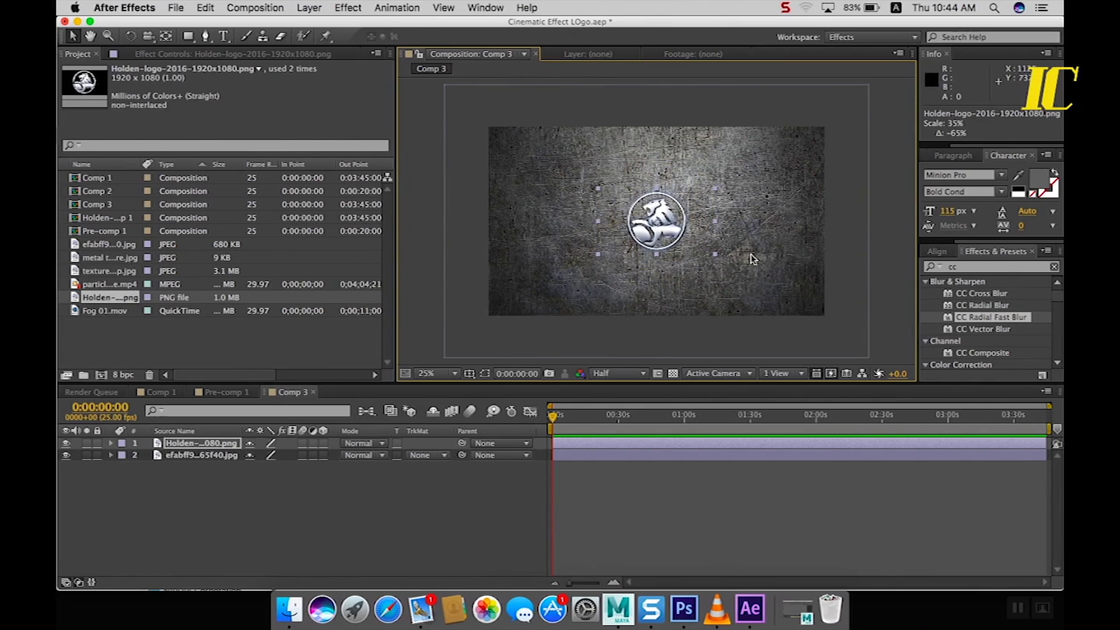
{"action": "left_click_drag", "start_coordinate": [751, 258], "coordinate": [745, 252]}
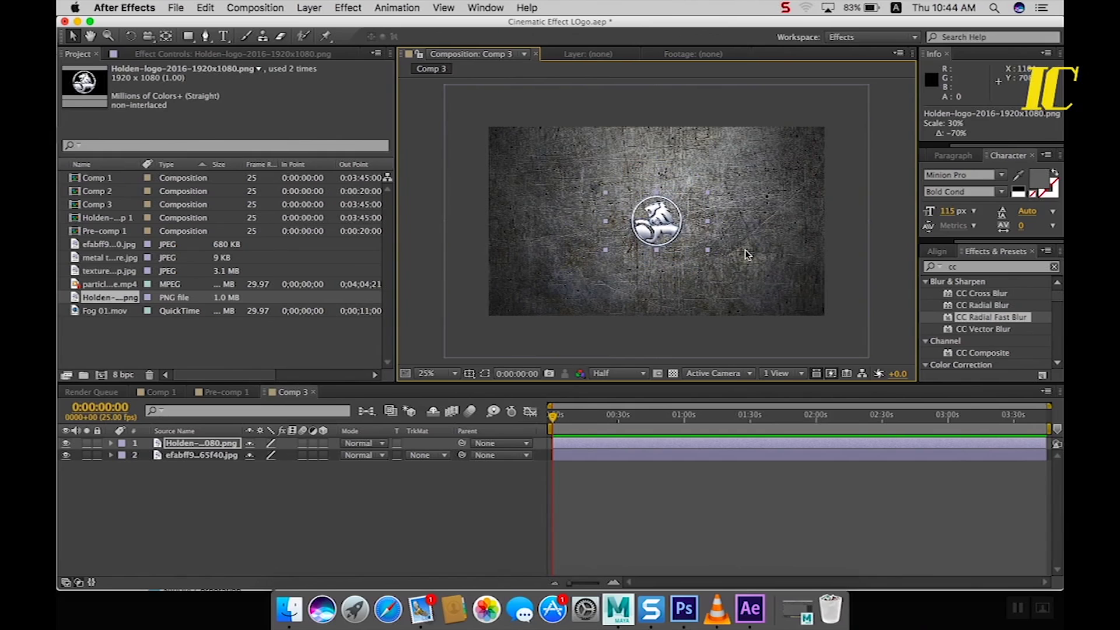
{"action": "left_click", "coordinate": [377, 521]}
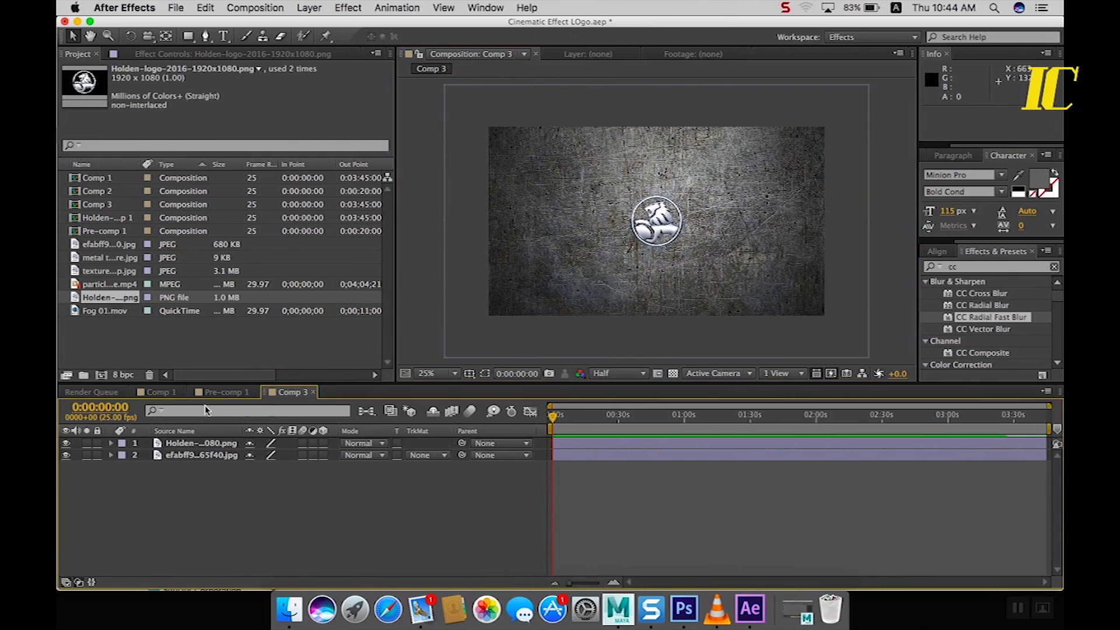
Insert metal texture.jpg between the logo and background and scale it up over the logo
{"action": "left_click", "coordinate": [100, 260]}
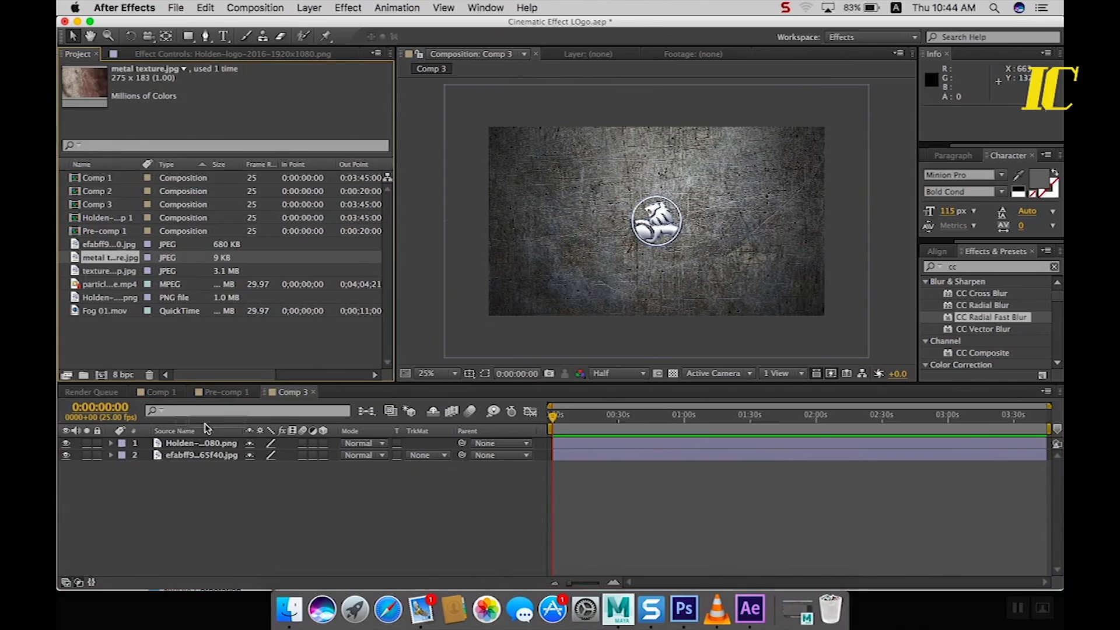
{"action": "left_click_drag", "start_coordinate": [198, 434], "coordinate": [192, 459]}
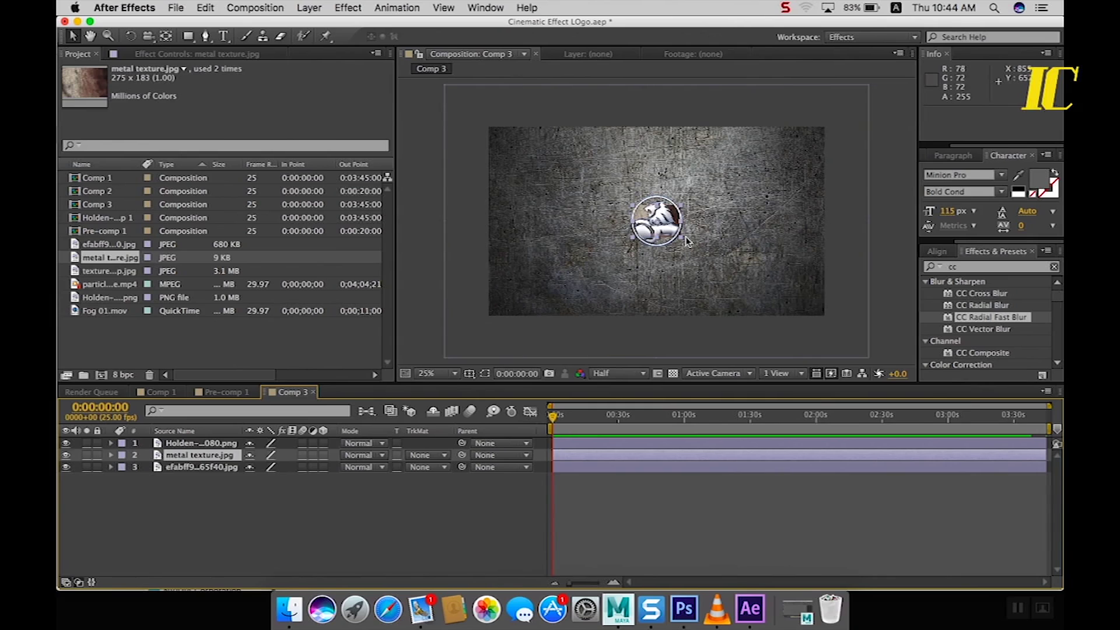
{"action": "left_click_drag", "start_coordinate": [684, 239], "coordinate": [702, 257]}
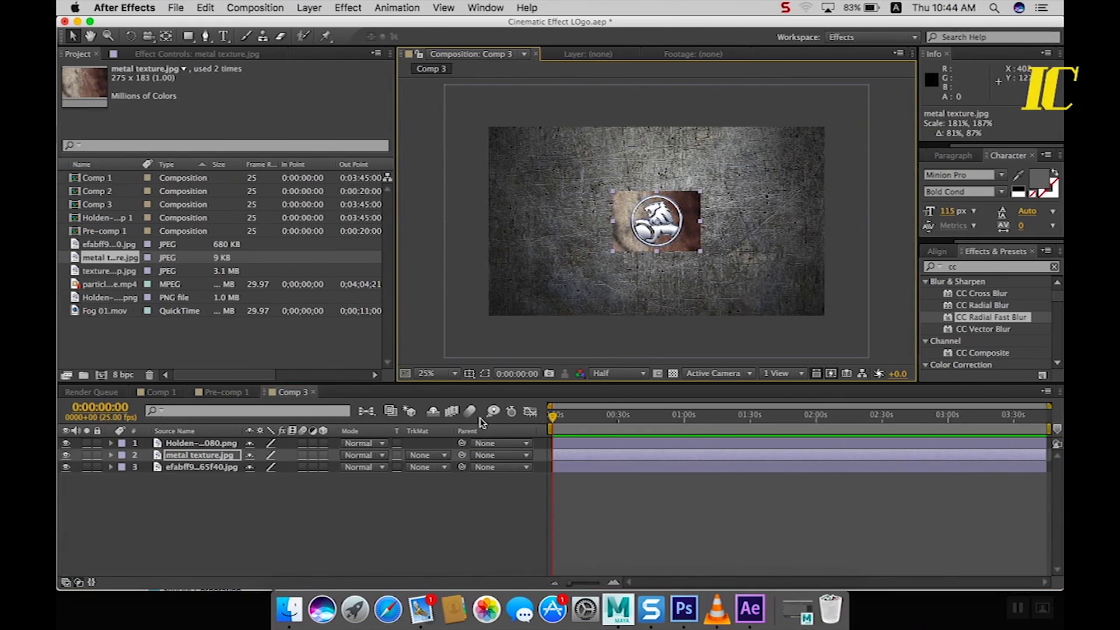
Set the metal texture's track matte to Alpha Matte of the Holden logo layer
{"action": "left_click", "coordinate": [446, 457]}
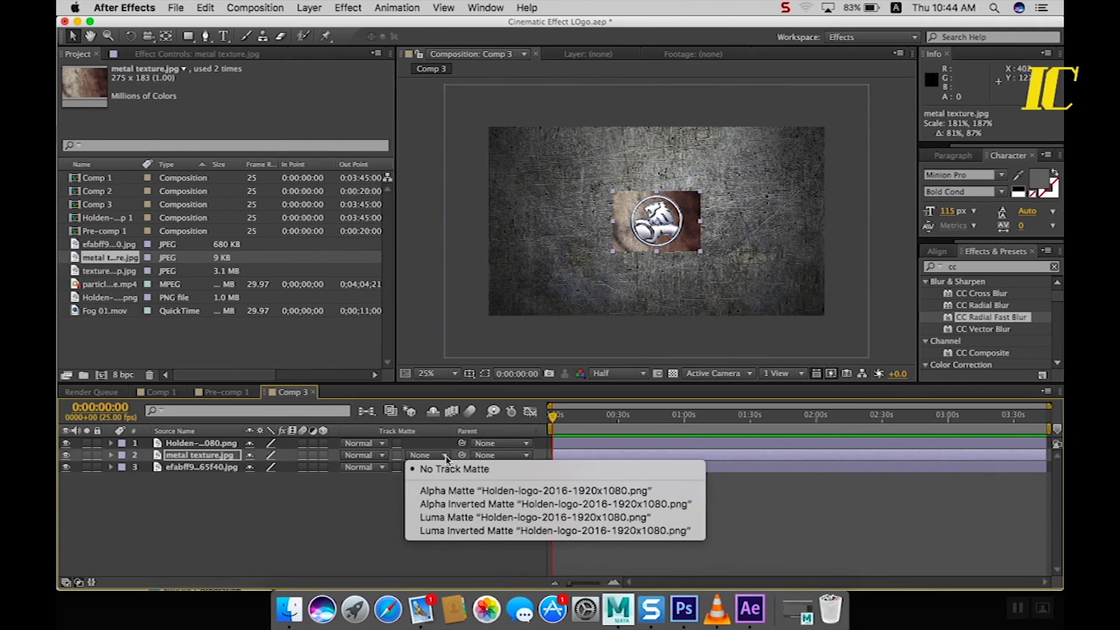
{"action": "left_click", "coordinate": [460, 493]}
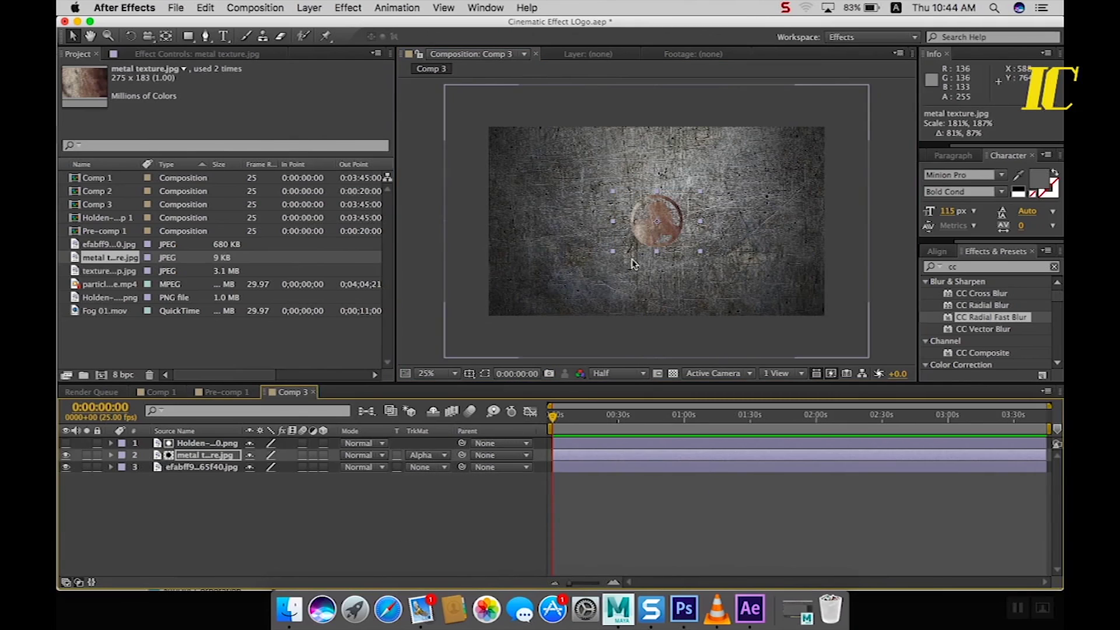
{"action": "key", "text": "comma"}
{"action": "key", "text": "comma"}
{"action": "key", "text": "period"}
{"action": "key", "text": "period"}
{"action": "key", "text": "period"}
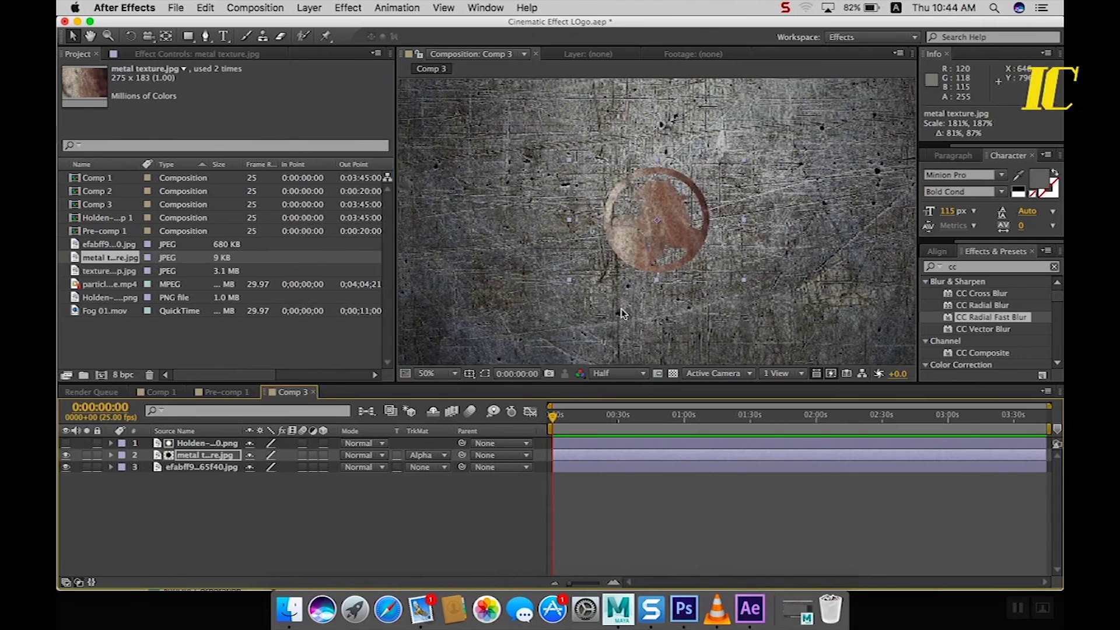
{"action": "key", "text": "comma"}
{"action": "key", "text": "comma"}
{"action": "key", "text": "period"}
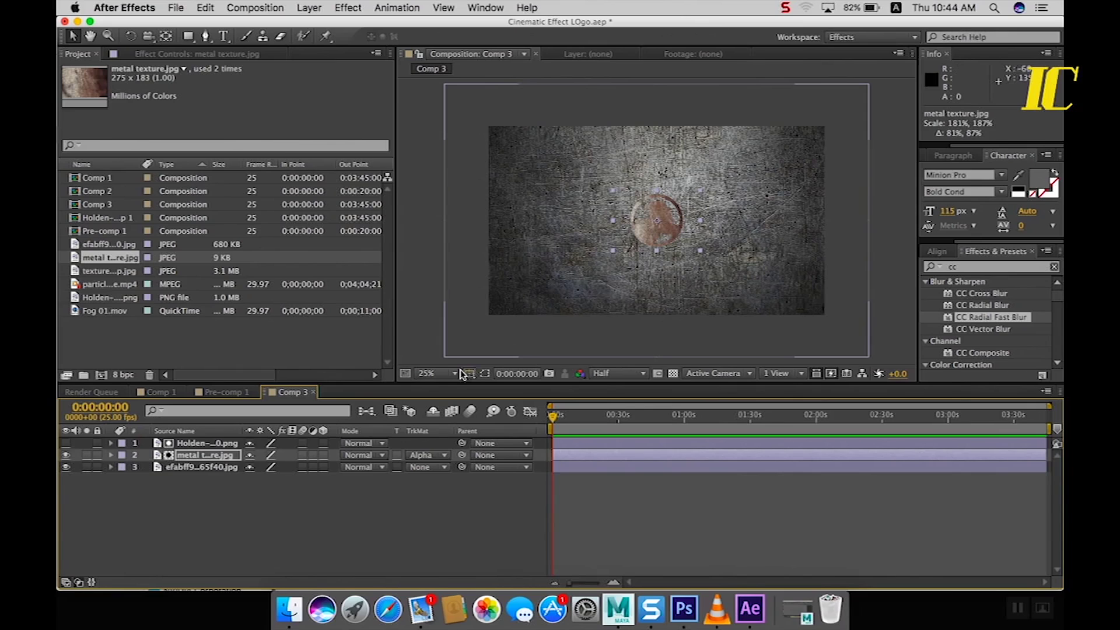
{"action": "left_click", "coordinate": [210, 517]}
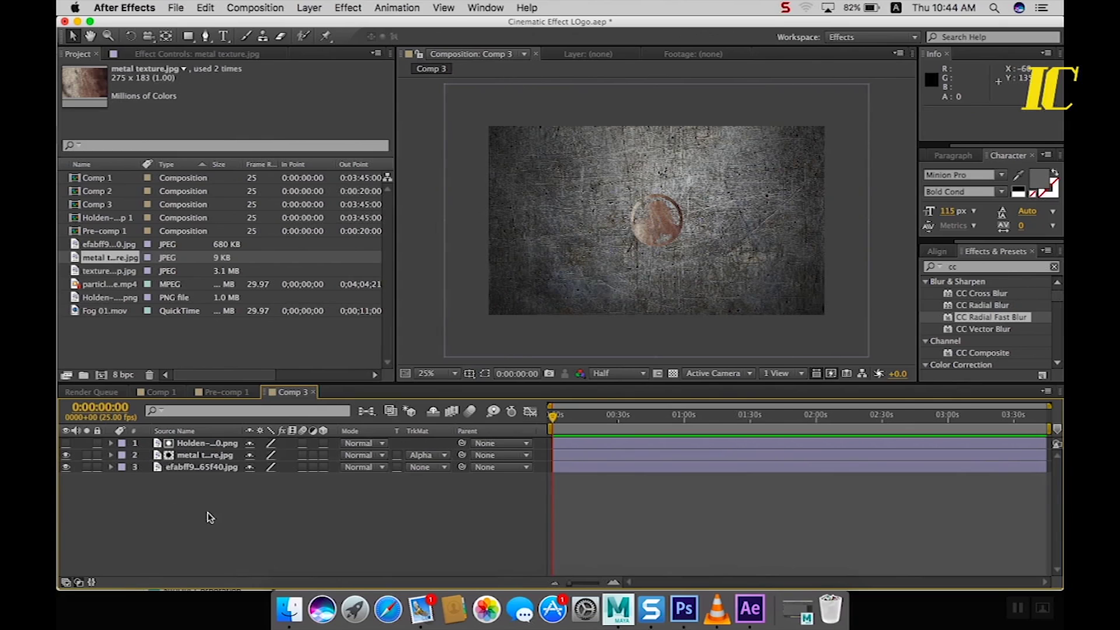
Pre-compose the Holden logo, duplicate the precomp and move the copy below the metal texture
{"action": "left_click", "coordinate": [209, 445]}
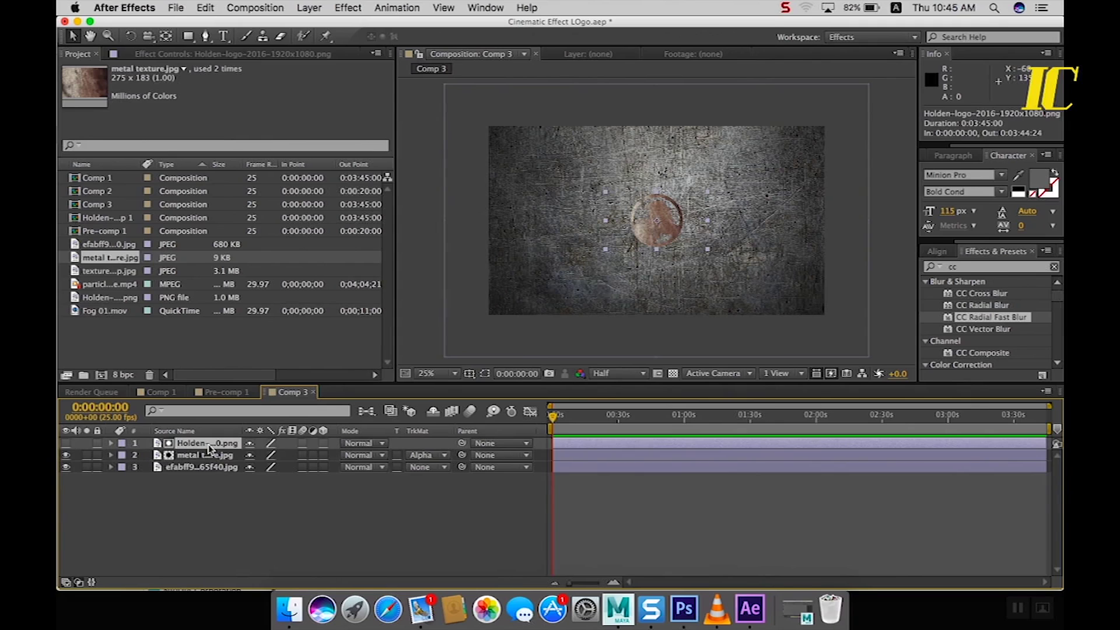
{"action": "right_click", "coordinate": [209, 448]}
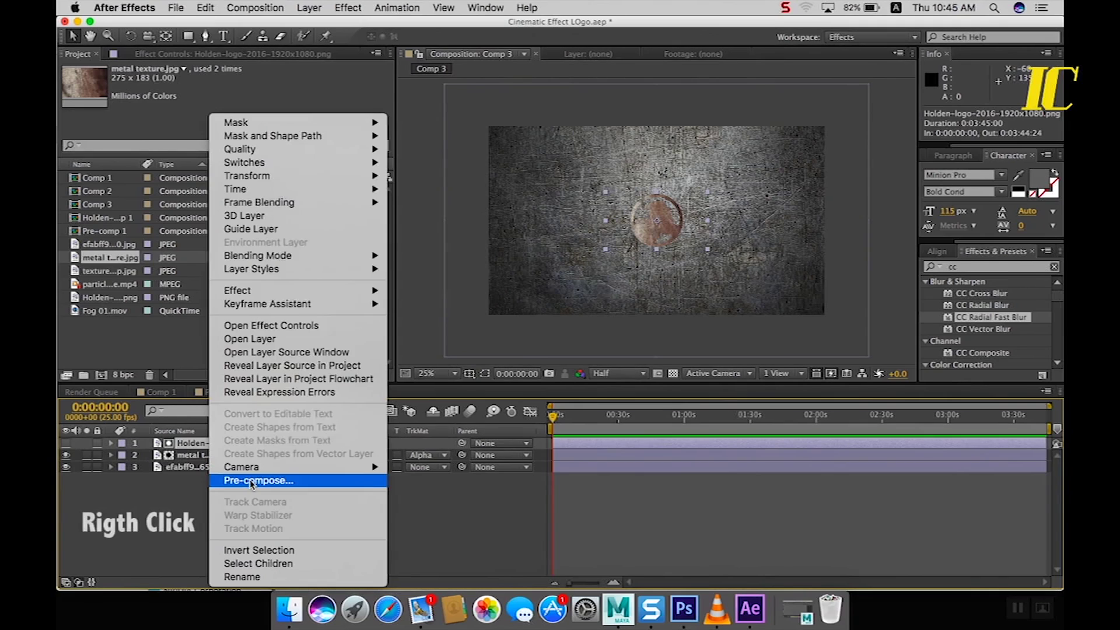
{"action": "left_click", "coordinate": [338, 482]}
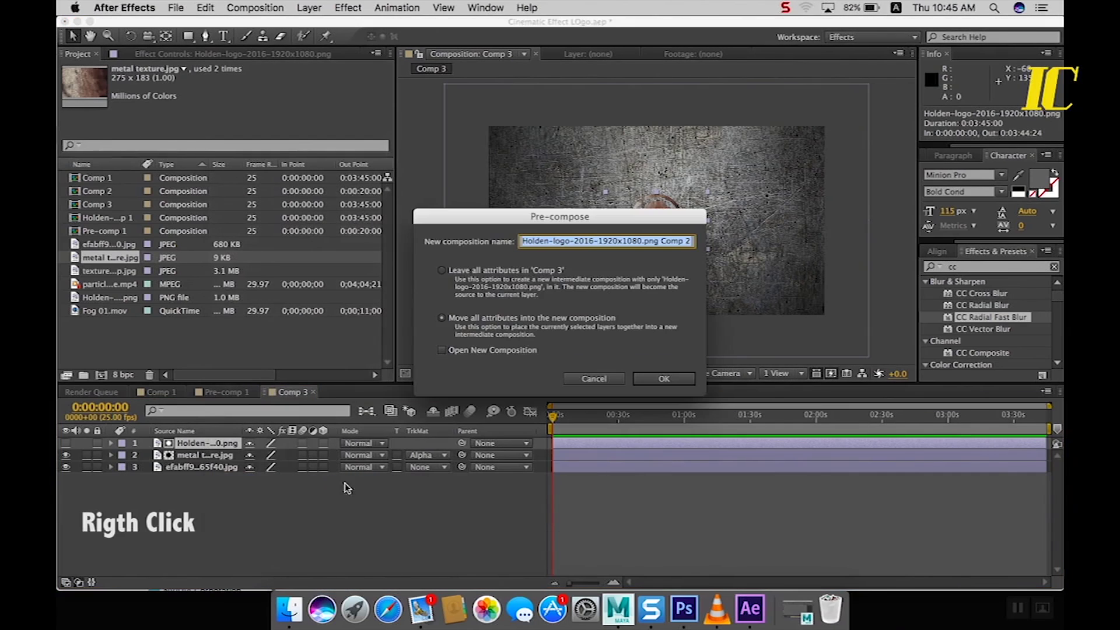
{"action": "left_click", "coordinate": [665, 379]}
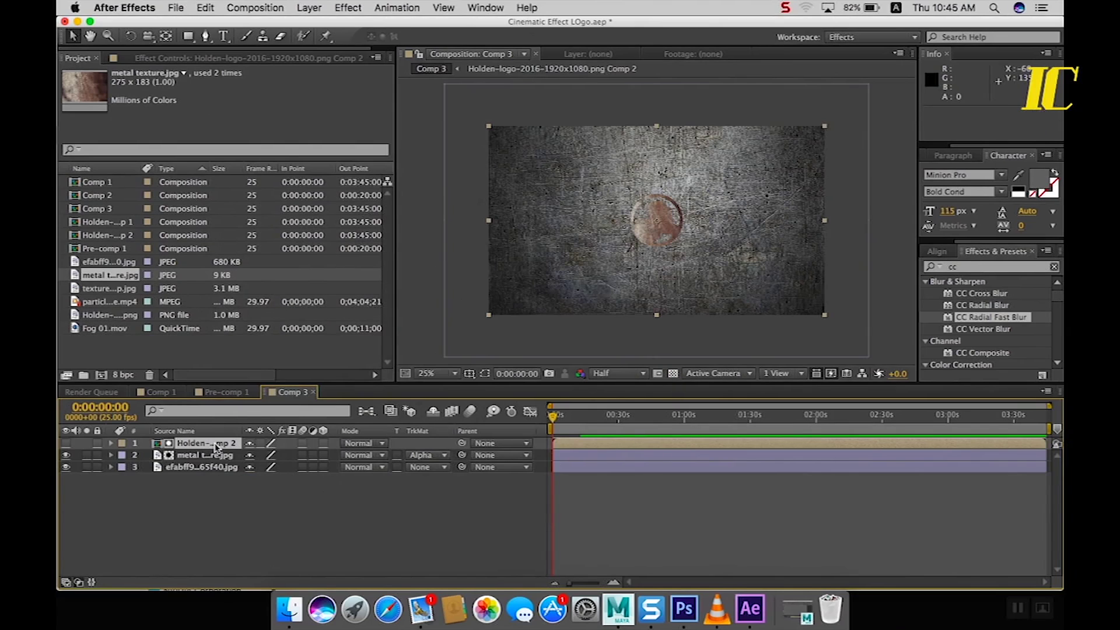
{"action": "key", "text": "ctrl+d"}
{"action": "left_click_drag", "start_coordinate": [216, 447], "coordinate": [217, 474]}
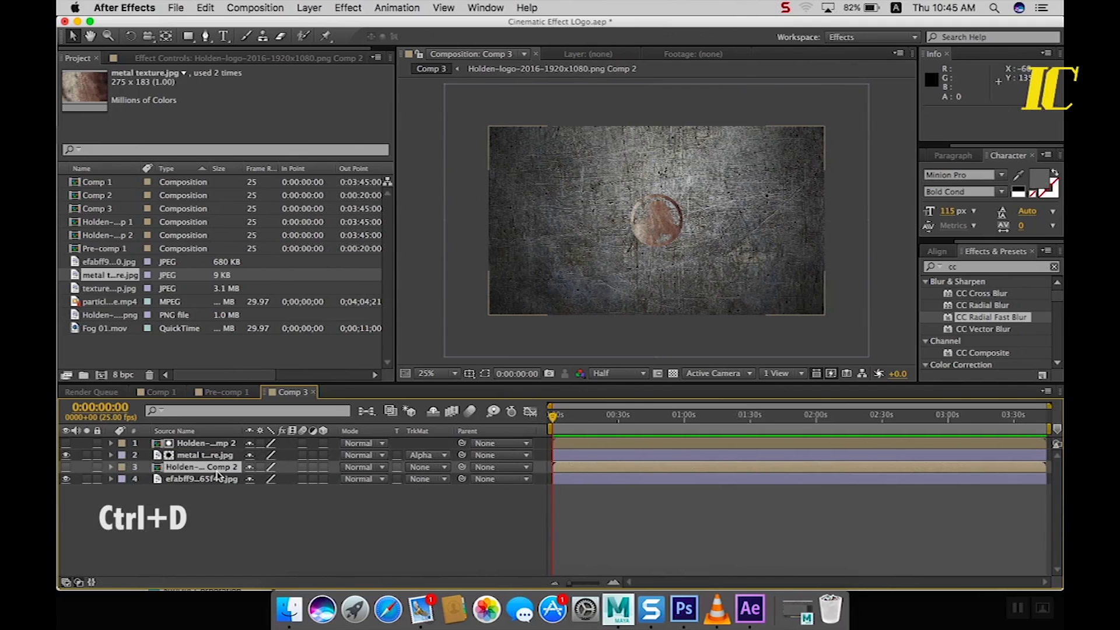
Show the duplicate logo layer and give it a Fill effect coloured near-black 020202
{"action": "left_click", "coordinate": [67, 467]}
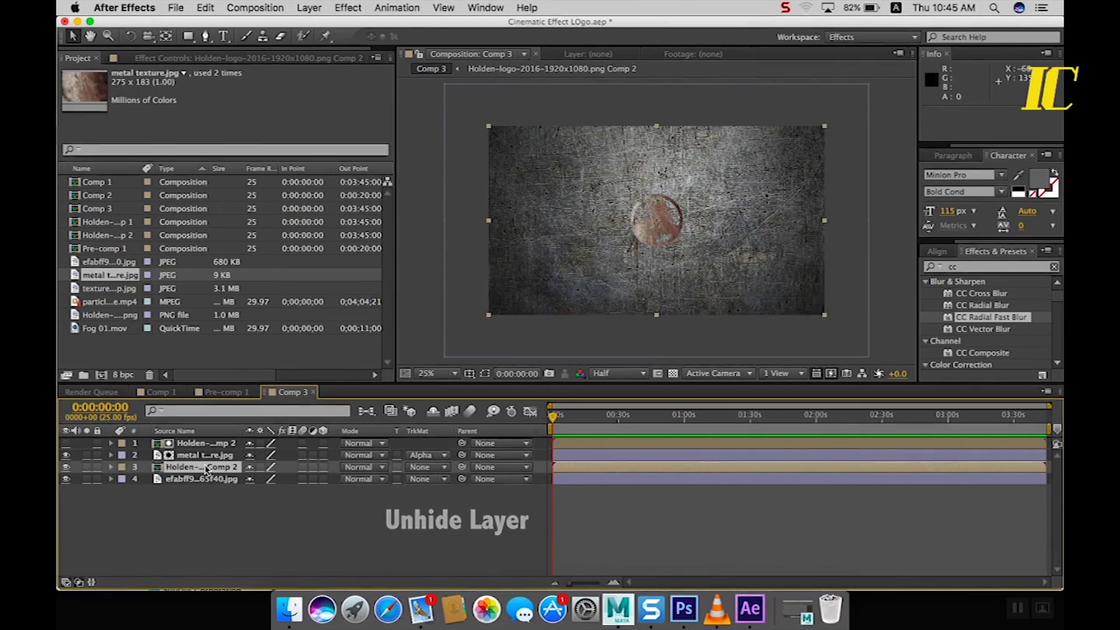
{"action": "left_click", "coordinate": [997, 266]}
{"action": "type", "text": "f"}
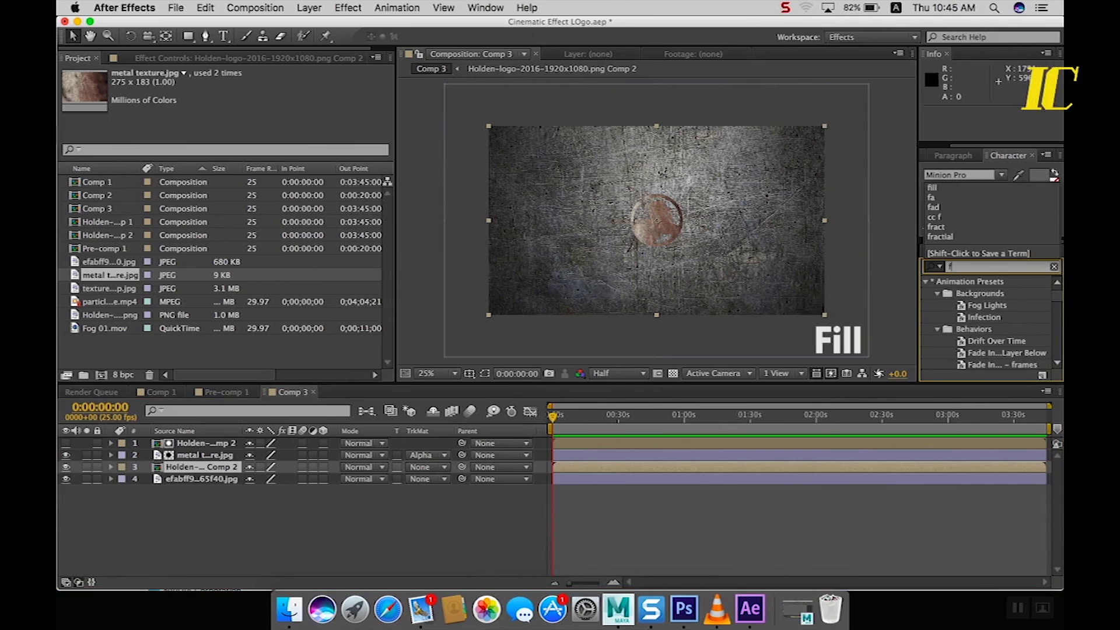
{"action": "type", "text": "ill"}
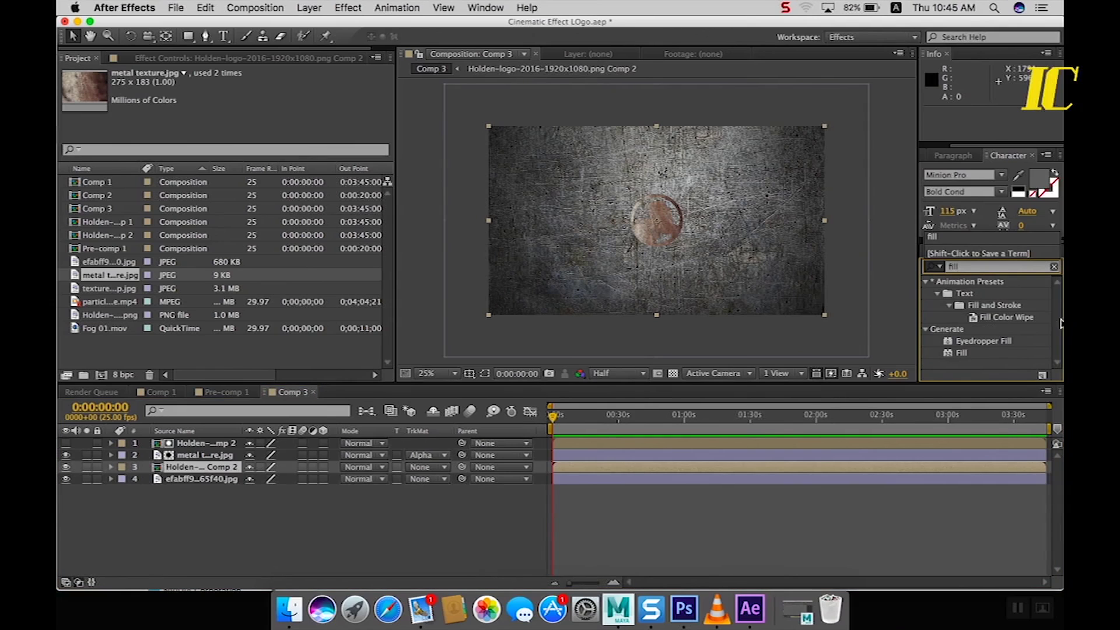
{"action": "double_click", "coordinate": [962, 354]}
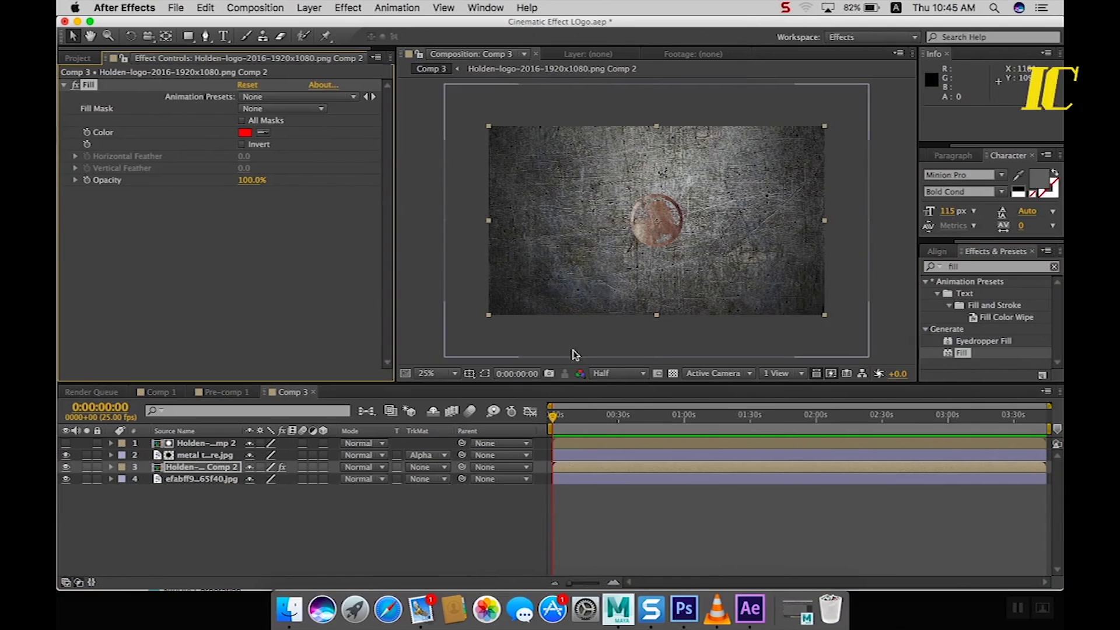
{"action": "left_click", "coordinate": [245, 134]}
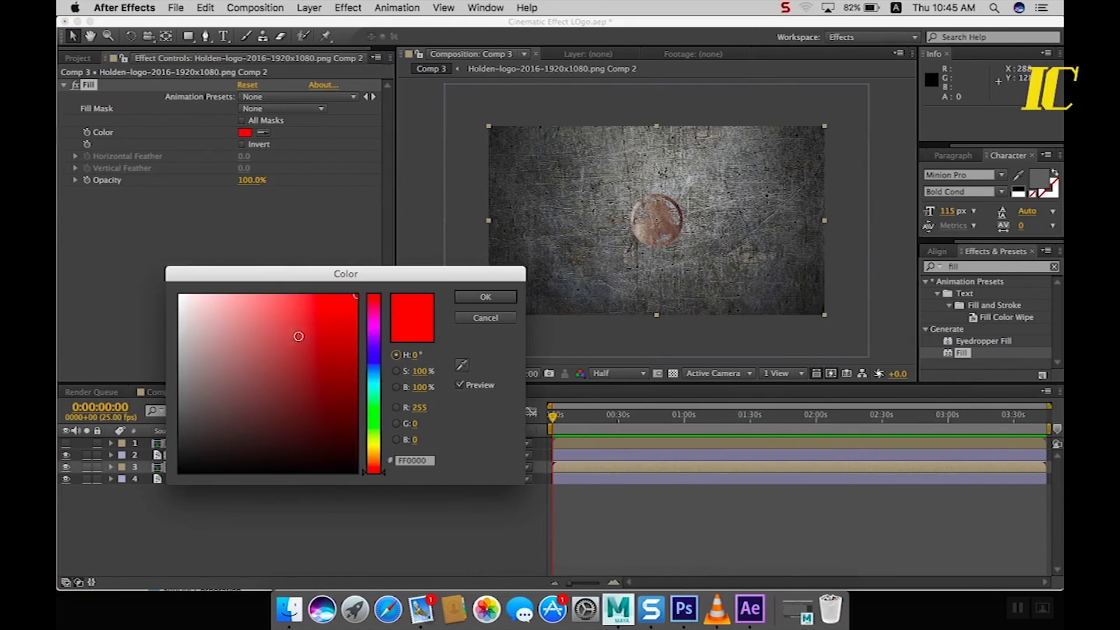
{"action": "left_click", "coordinate": [188, 470]}
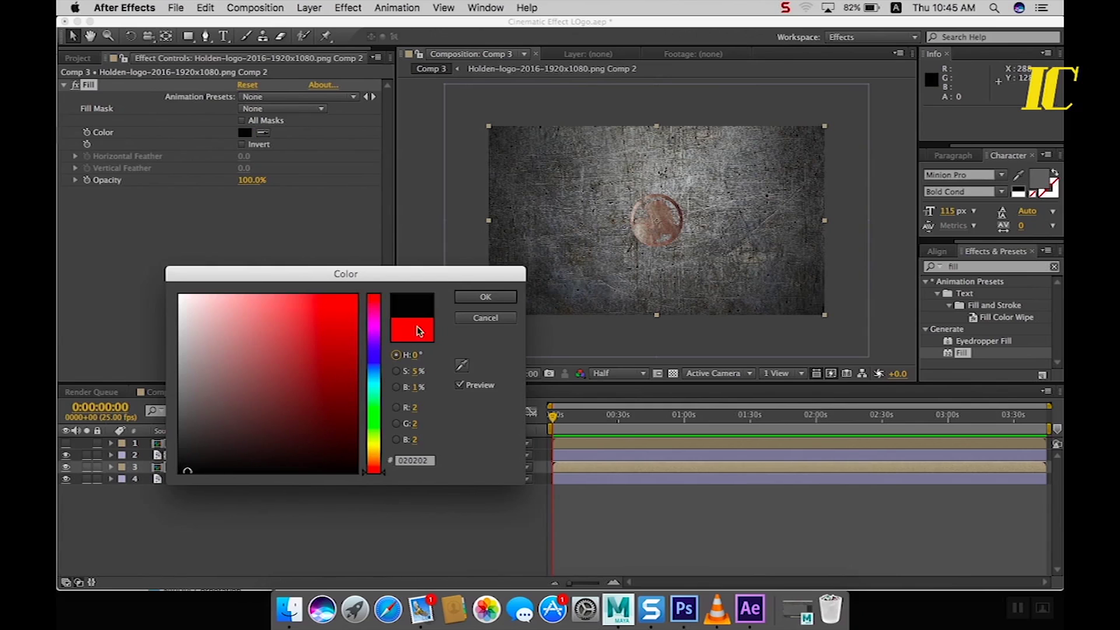
{"action": "left_click", "coordinate": [485, 297]}
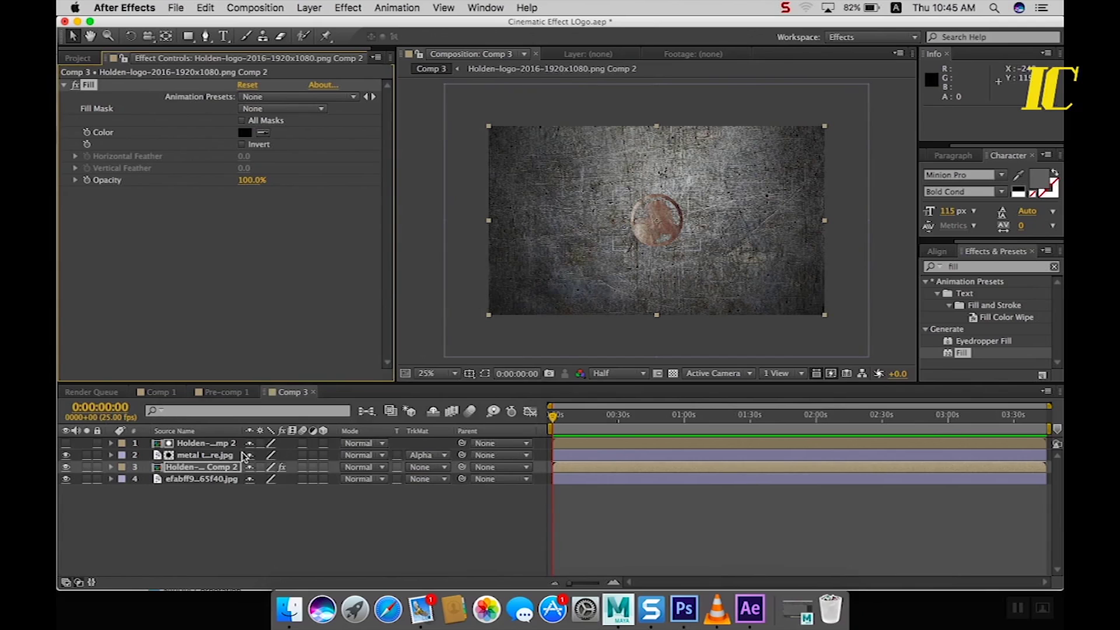
Apply CC Radial Fast Blur at Amount 100, centred at 741, 240, and trim the work area to about 22 s
{"action": "left_click", "coordinate": [924, 266]}
{"action": "type", "text": "cc"}
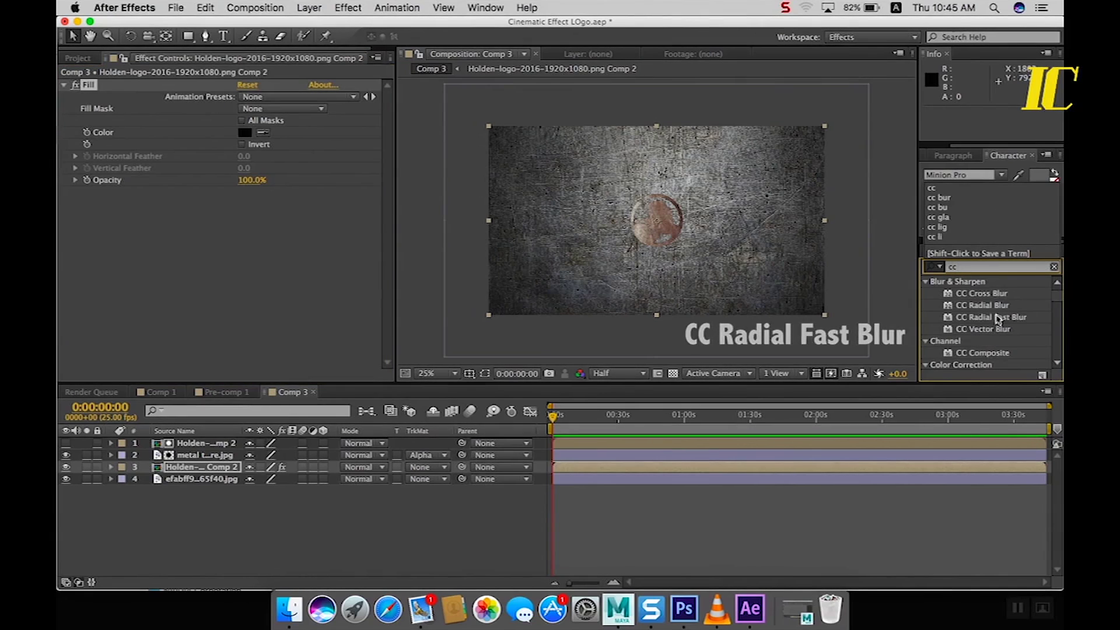
{"action": "double_click", "coordinate": [995, 318]}
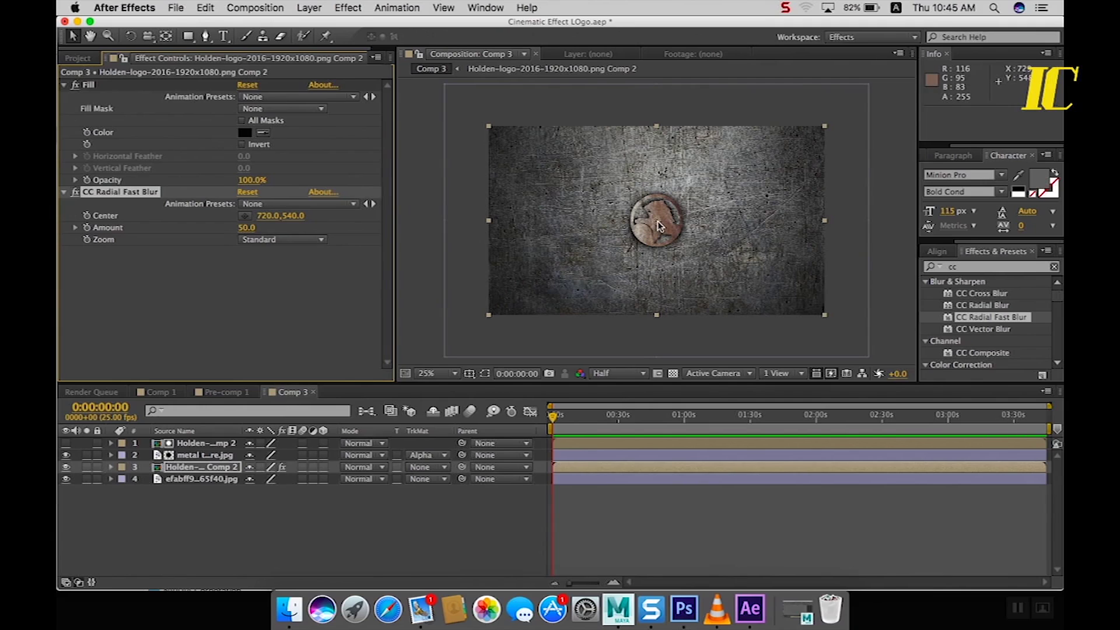
{"action": "left_click_drag", "start_coordinate": [658, 225], "coordinate": [666, 189]}
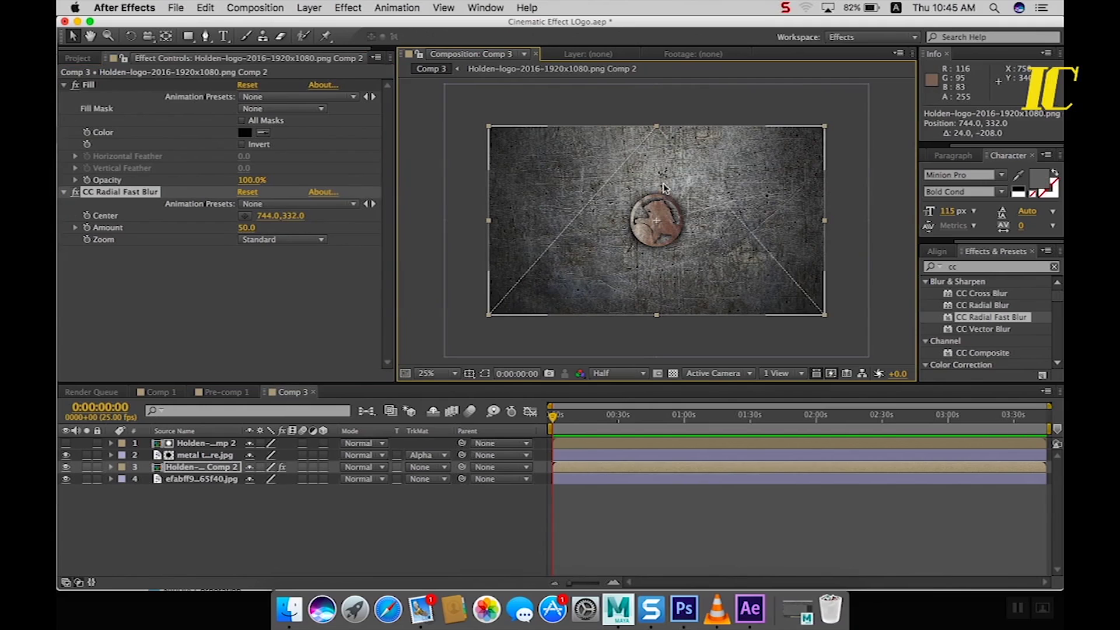
{"action": "left_click", "coordinate": [247, 228]}
{"action": "type", "text": "100"}
{"action": "key", "text": "Return"}
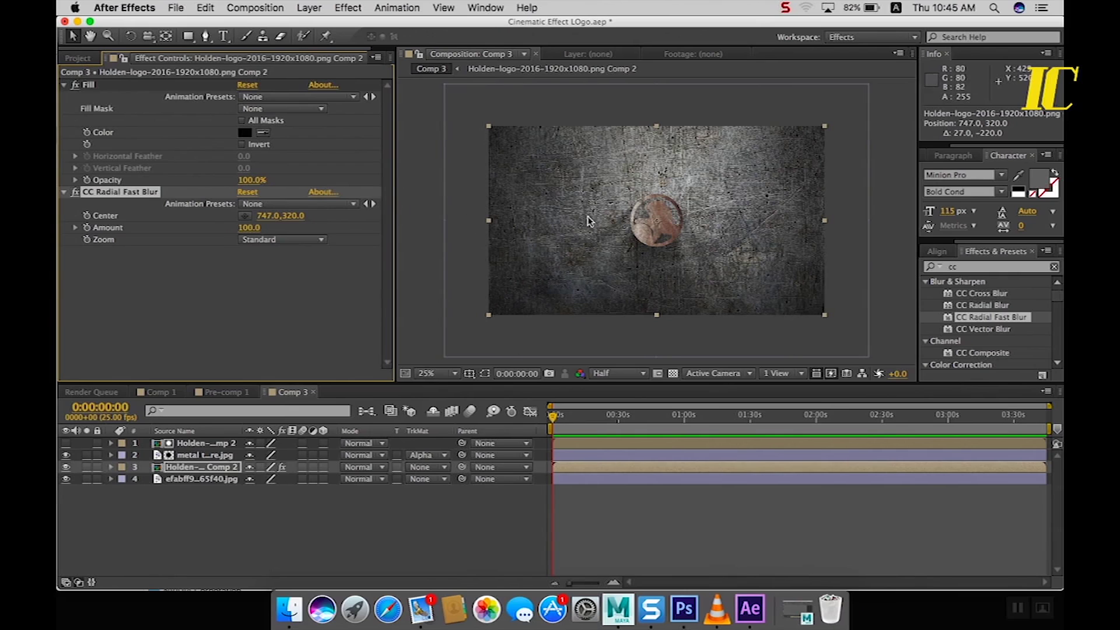
{"action": "mouse_move", "coordinate": [666, 184]}
{"action": "left_mouse_down"}
{"action": "mouse_move", "coordinate": [675, 163]}
{"action": "mouse_move", "coordinate": [661, 171]}
{"action": "left_mouse_up"}
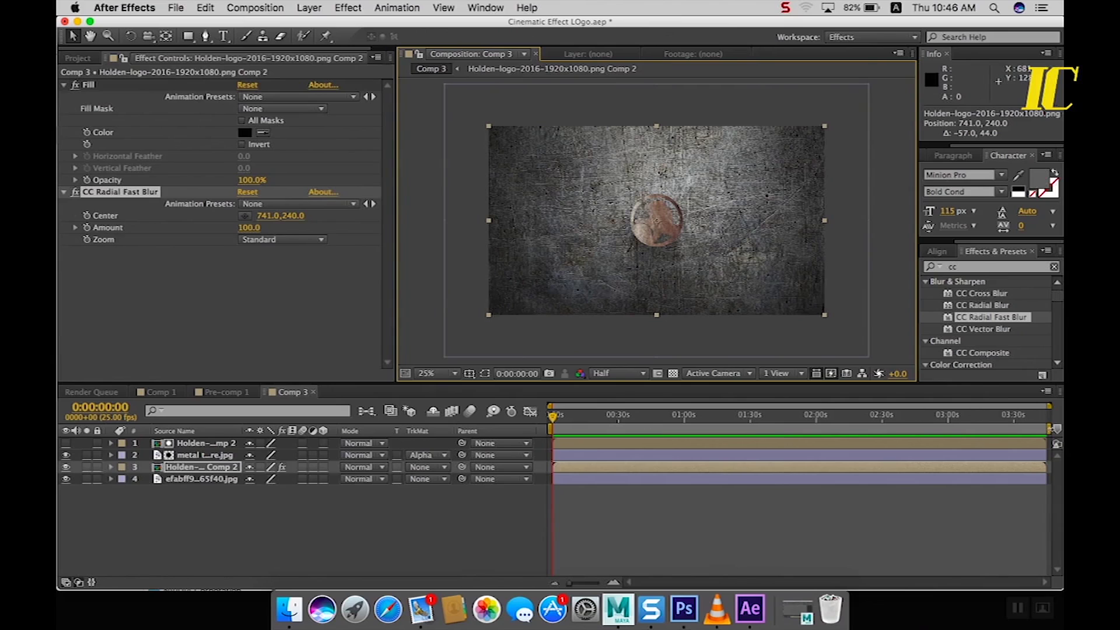
{"action": "left_click_drag", "start_coordinate": [1051, 429], "coordinate": [607, 452]}
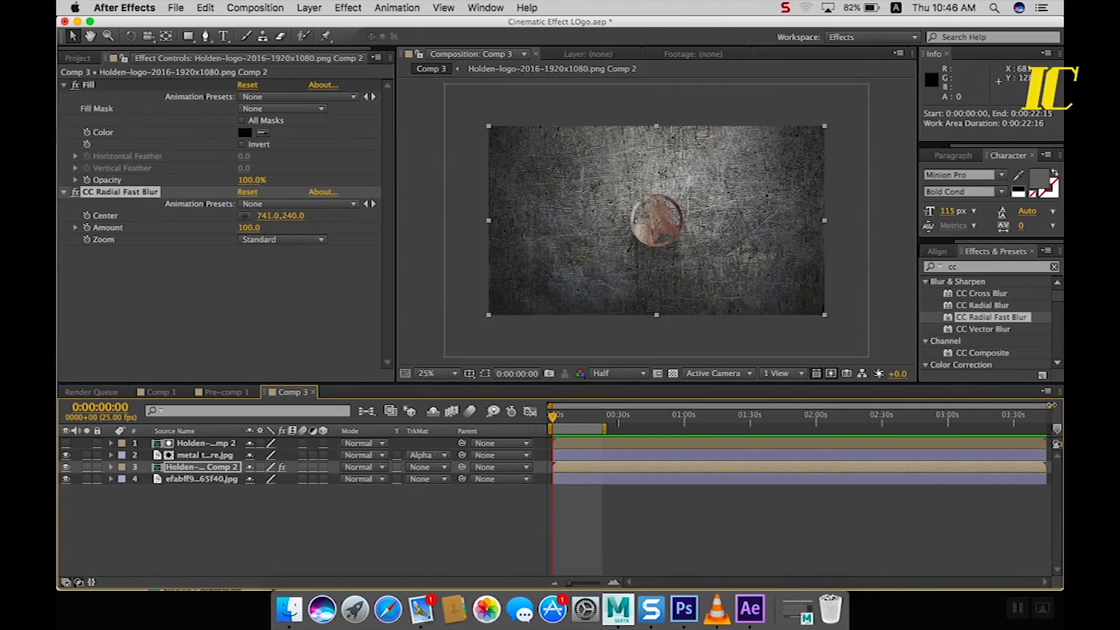
Trim the work area to 10 s and keyframe the blur centre to 942, 652 at 0:00:05:00
{"action": "left_click_drag", "start_coordinate": [1050, 405], "coordinate": [663, 424]}
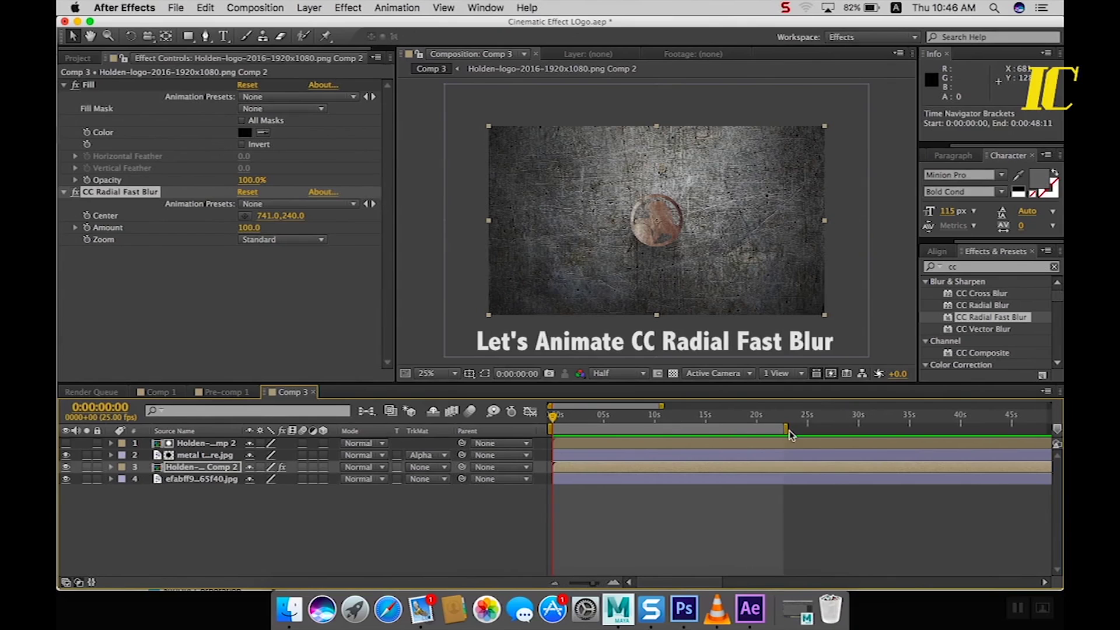
{"action": "left_click_drag", "start_coordinate": [786, 430], "coordinate": [664, 431]}
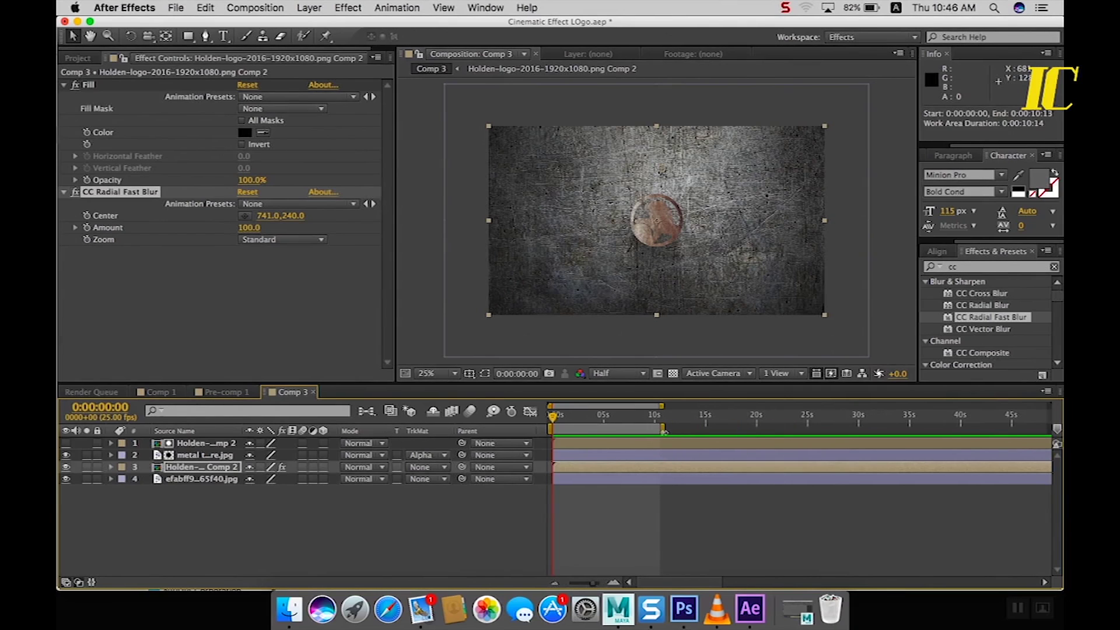
{"action": "left_click", "coordinate": [88, 217]}
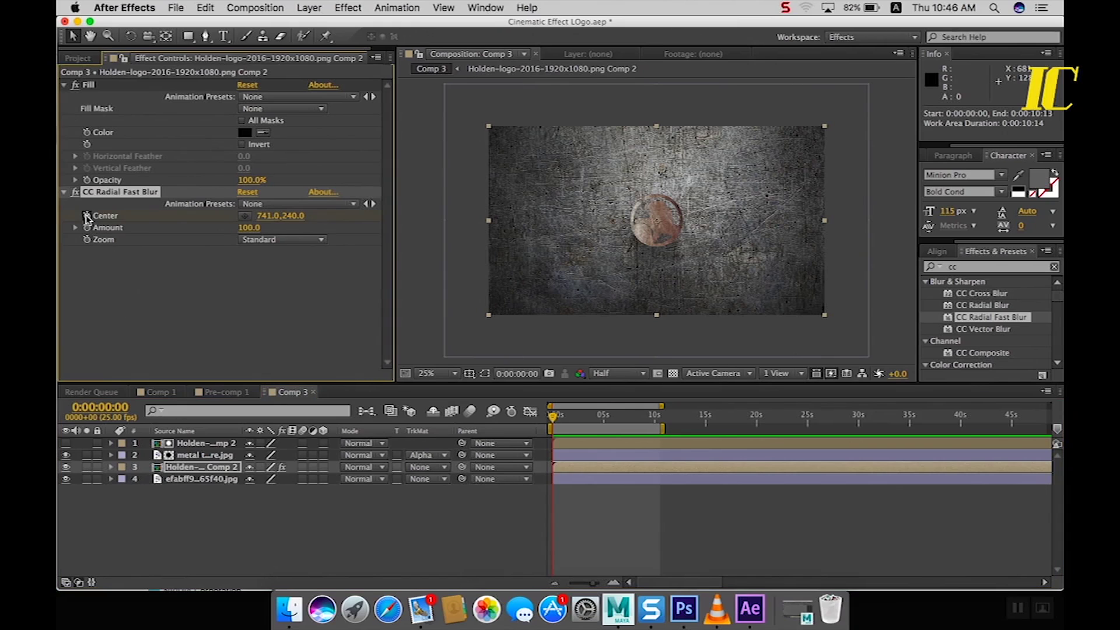
{"action": "left_click_drag", "start_coordinate": [553, 418], "coordinate": [605, 424]}
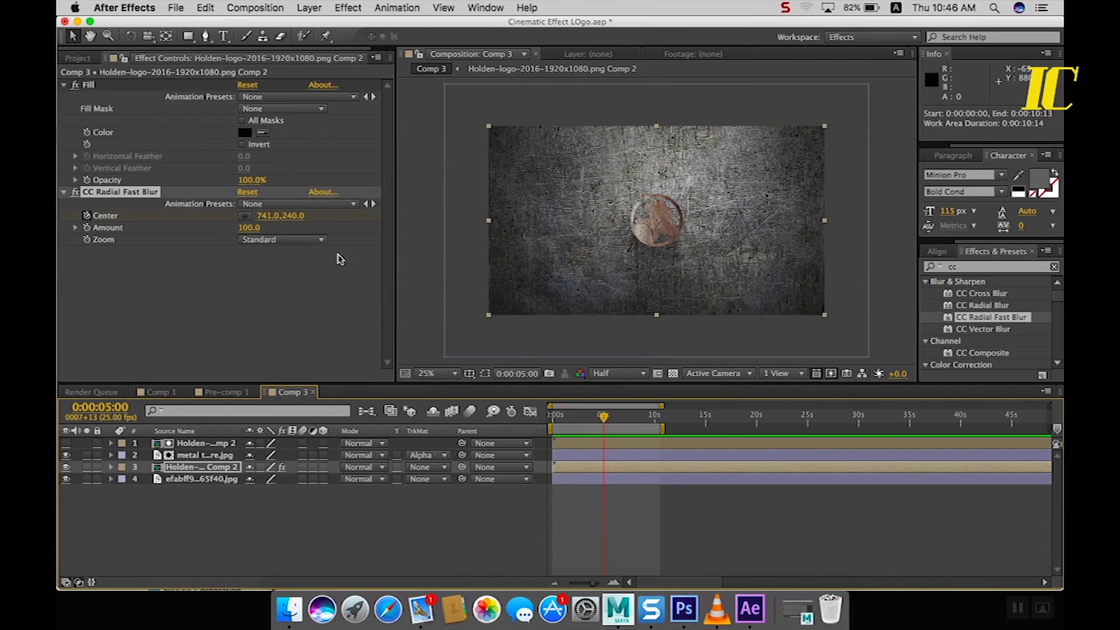
{"action": "left_click_drag", "start_coordinate": [661, 172], "coordinate": [709, 245]}
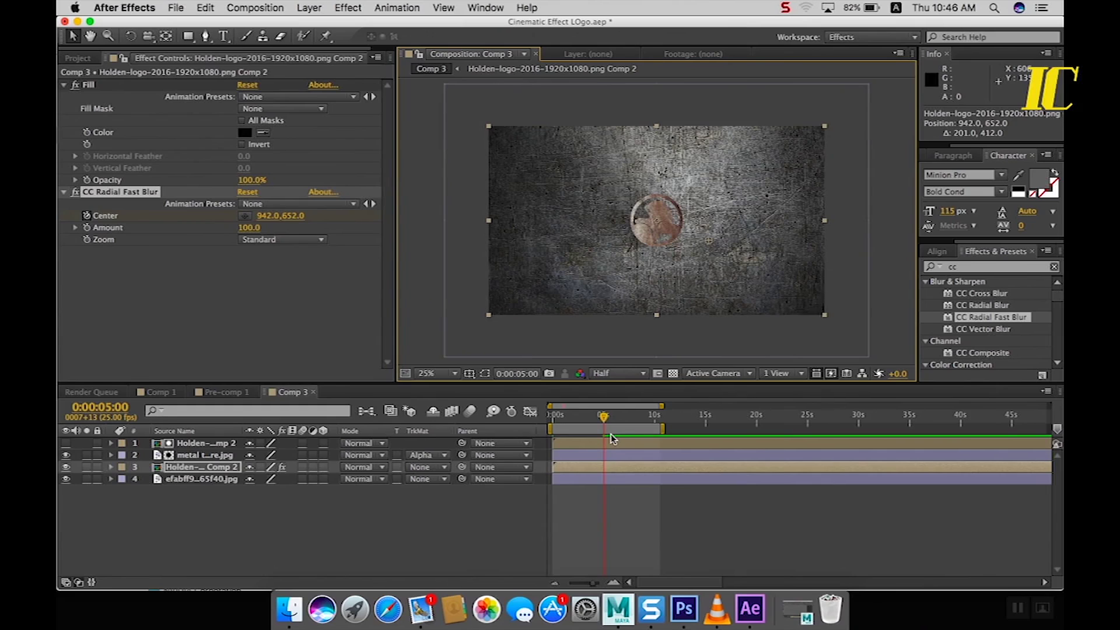
Reveal the logo layer's keyframes and select both blur centre keyframes
{"action": "left_click", "coordinate": [218, 472]}
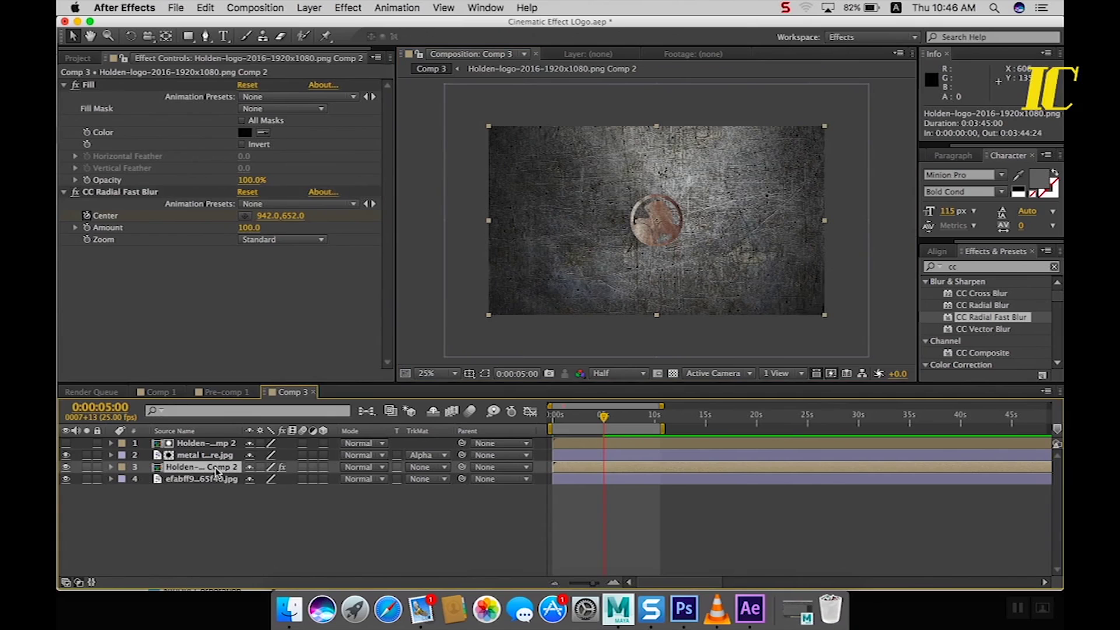
{"action": "key", "text": "u"}
{"action": "left_click_drag", "start_coordinate": [636, 480], "coordinate": [549, 503]}
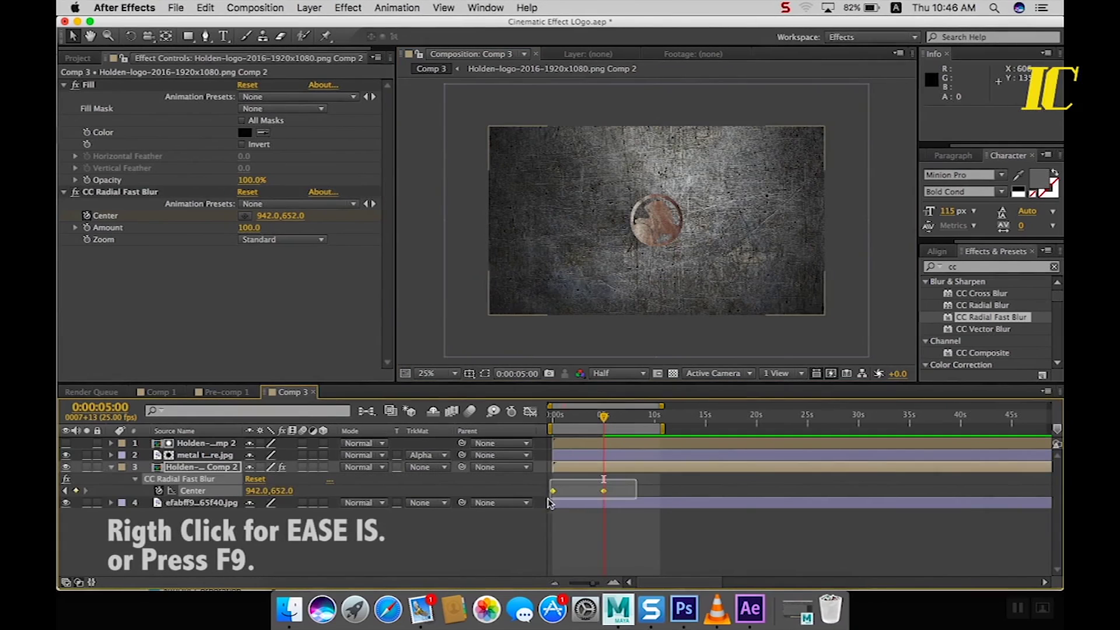
Apply Easy Ease to both blur centre keyframes and collapse the logo layer
{"action": "right_click", "coordinate": [553, 492]}
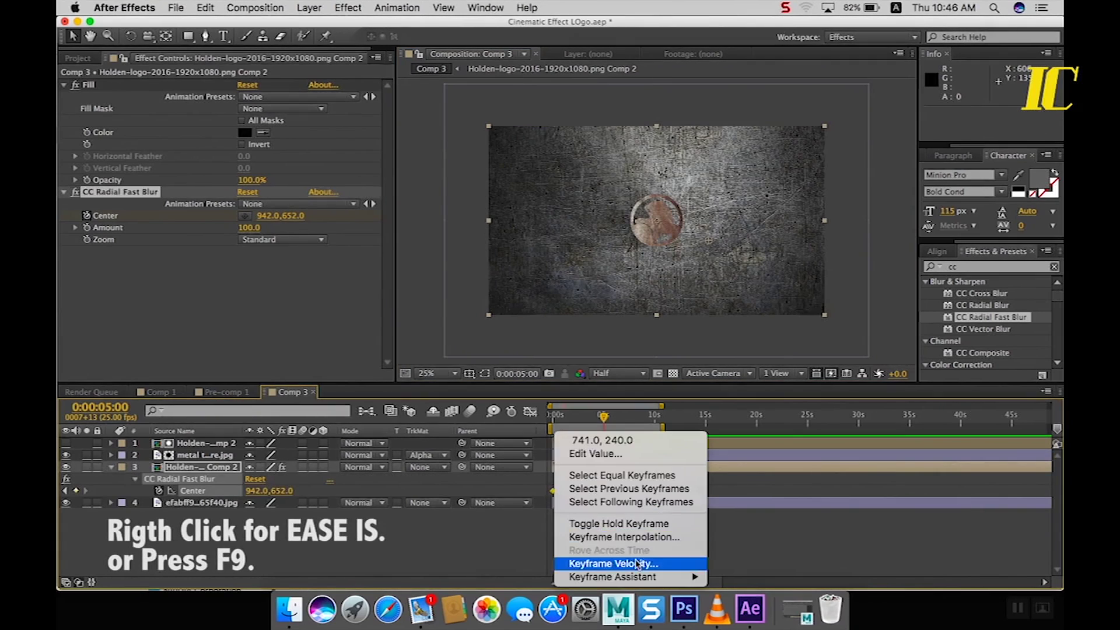
{"action": "mouse_move", "coordinate": [656, 578]}
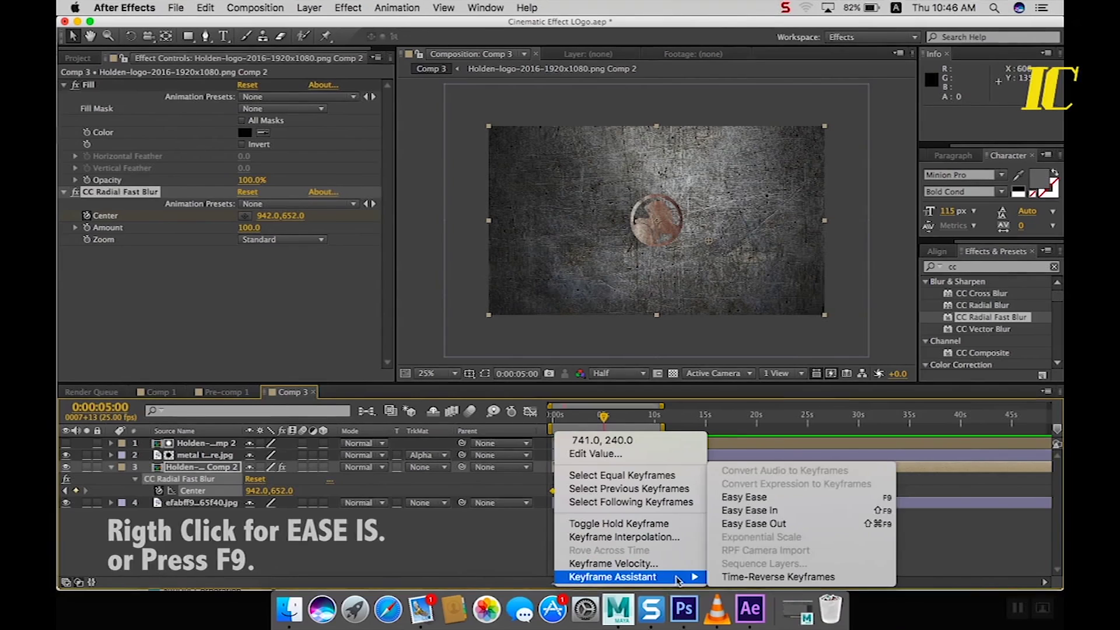
{"action": "left_click", "coordinate": [740, 500]}
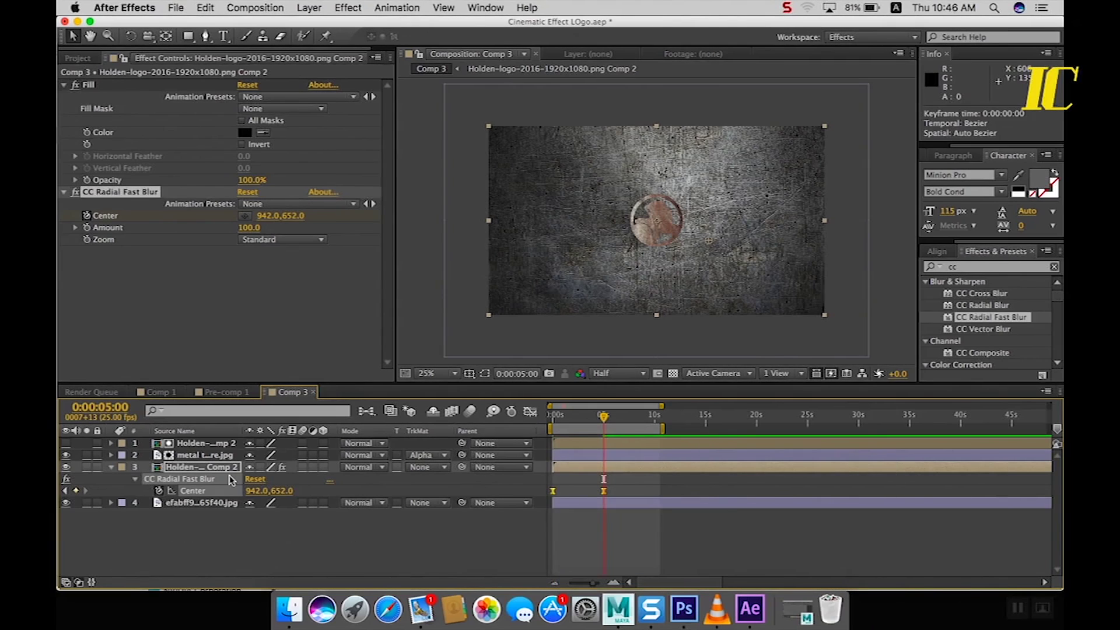
{"action": "left_click", "coordinate": [111, 467]}
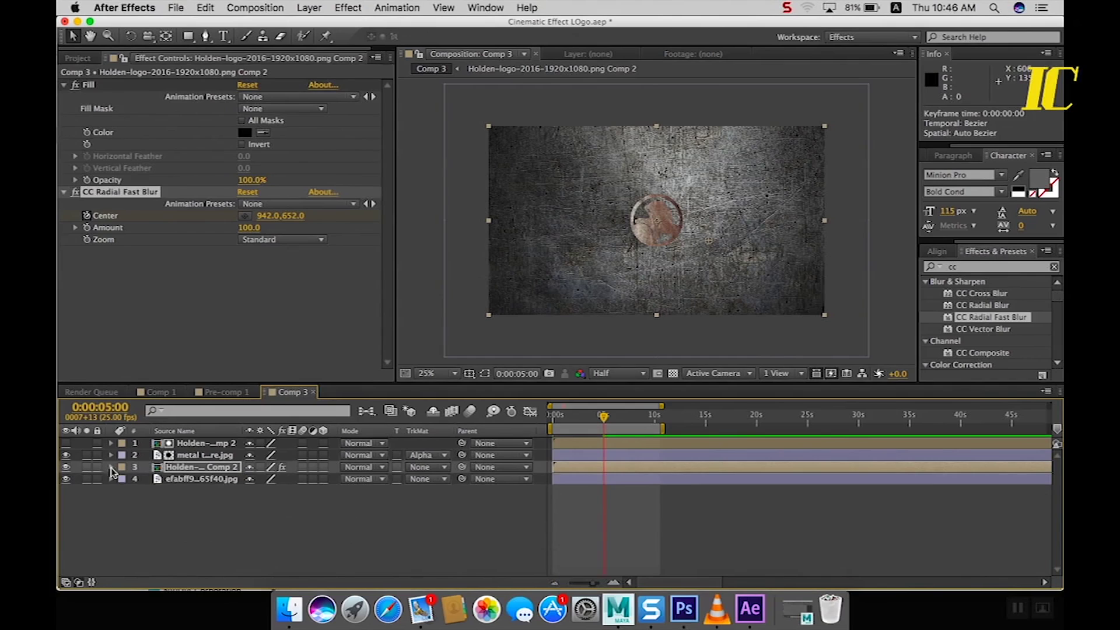
{"action": "left_click", "coordinate": [385, 539]}
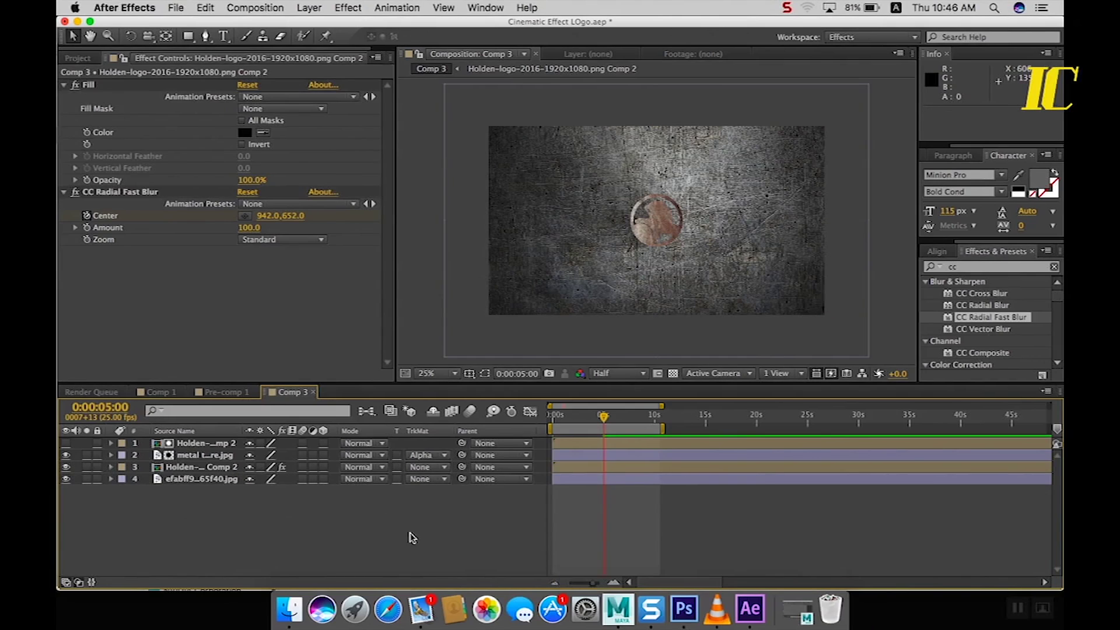
Preview the blur animation from 0:00 through the first five seconds
{"action": "left_click", "coordinate": [605, 417]}
{"action": "left_click_drag", "start_coordinate": [604, 416], "coordinate": [537, 436]}
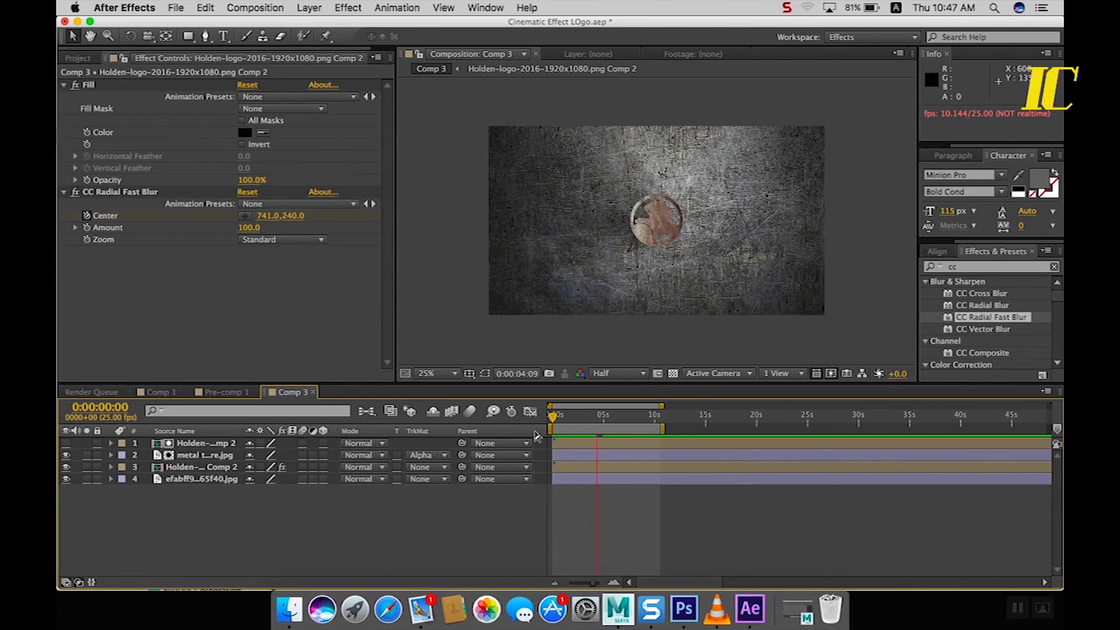
{"action": "key", "text": "space"}
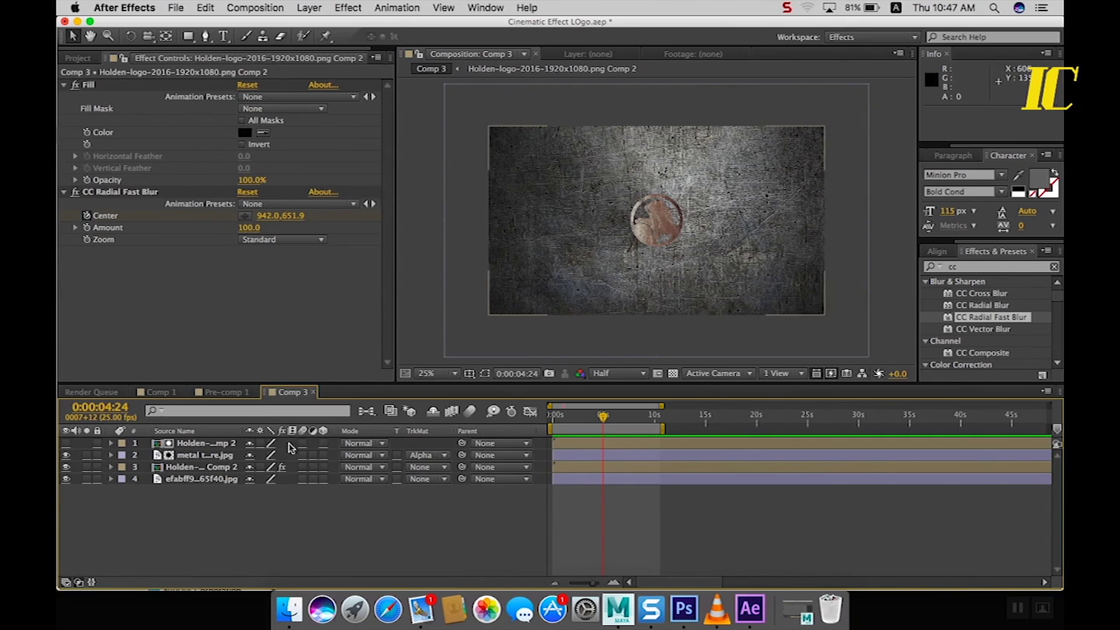
Pre-compose the top logo and metal texture layers into Pre-comp 2
{"action": "left_click", "coordinate": [206, 445]}
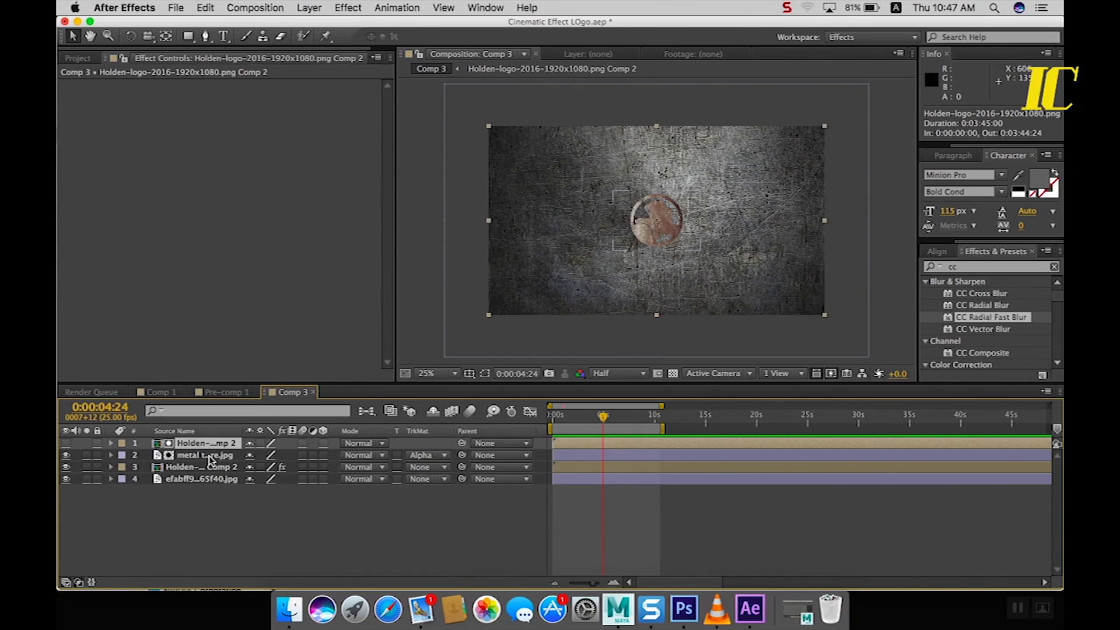
{"action": "left_click", "coordinate": [209, 458], "text": "shift"}
{"action": "right_click", "coordinate": [208, 458]}
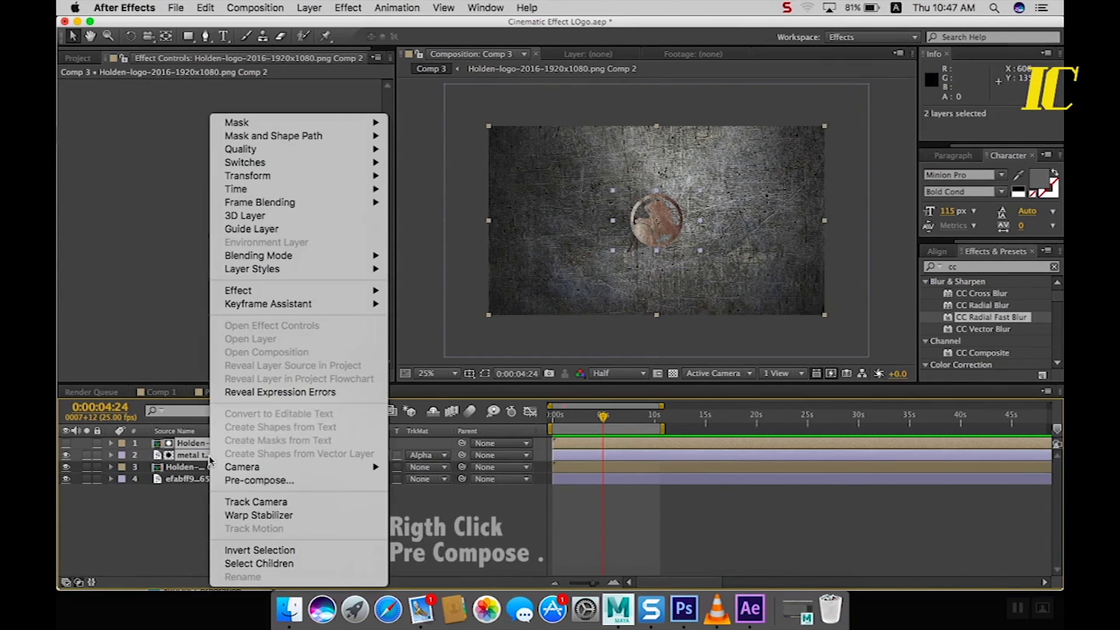
{"action": "left_click", "coordinate": [243, 482]}
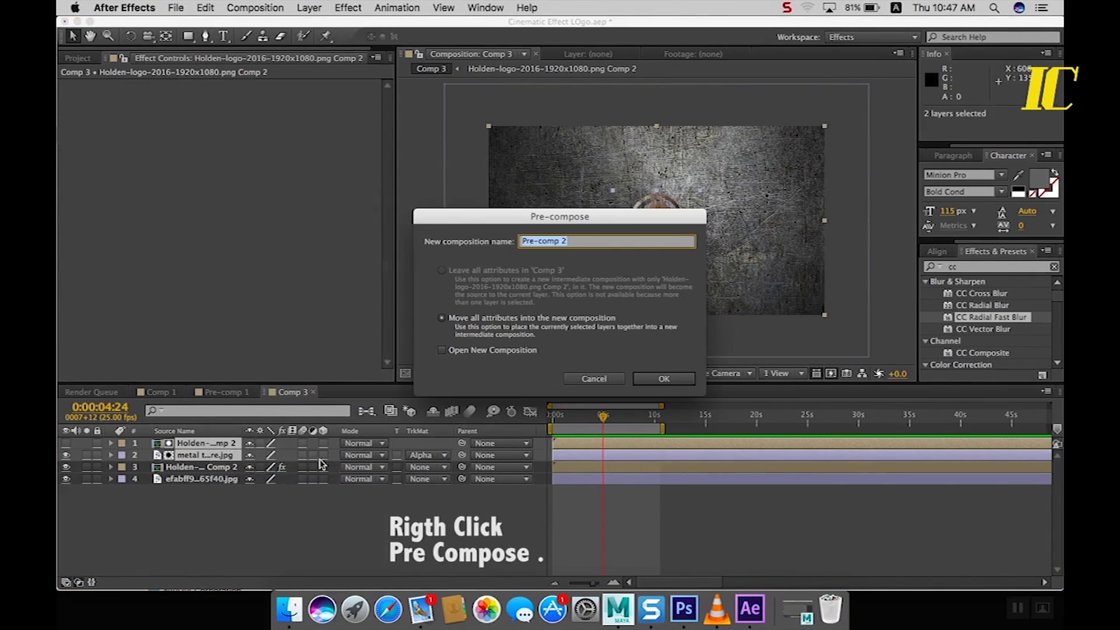
{"action": "left_click", "coordinate": [664, 379]}
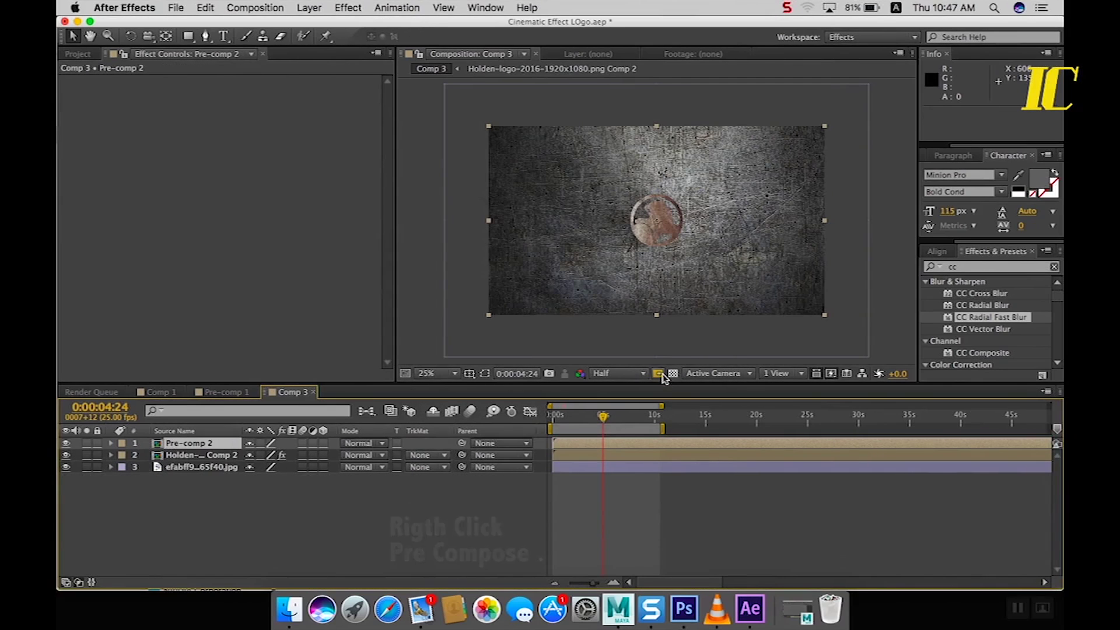
Turn on the 3D Layer switch for all three layers in Comp 3
{"action": "left_click", "coordinate": [324, 443]}
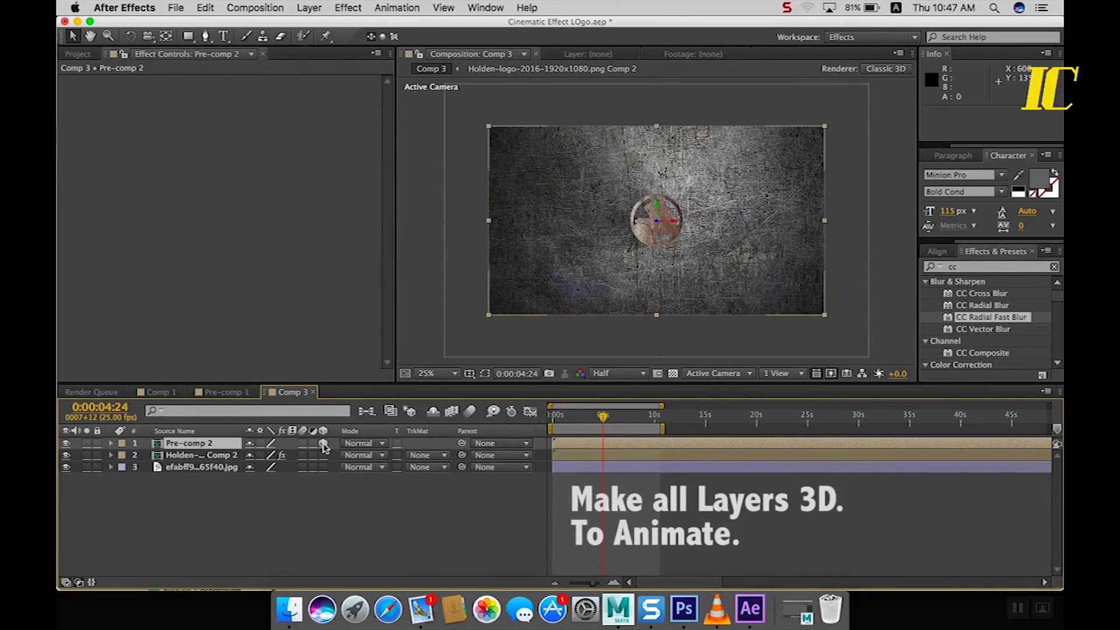
{"action": "left_click", "coordinate": [323, 455]}
{"action": "left_click", "coordinate": [322, 467]}
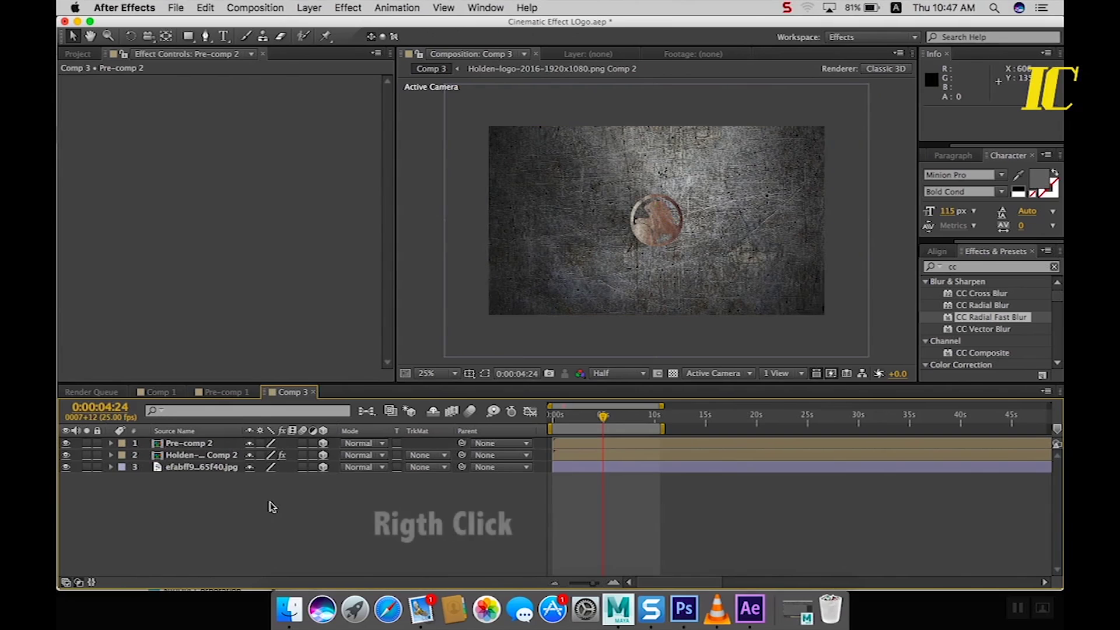
Add a one-node 50mm camera, Camera 1, at the top of Comp 3
{"action": "right_click", "coordinate": [271, 506]}
{"action": "mouse_move", "coordinate": [346, 449]}
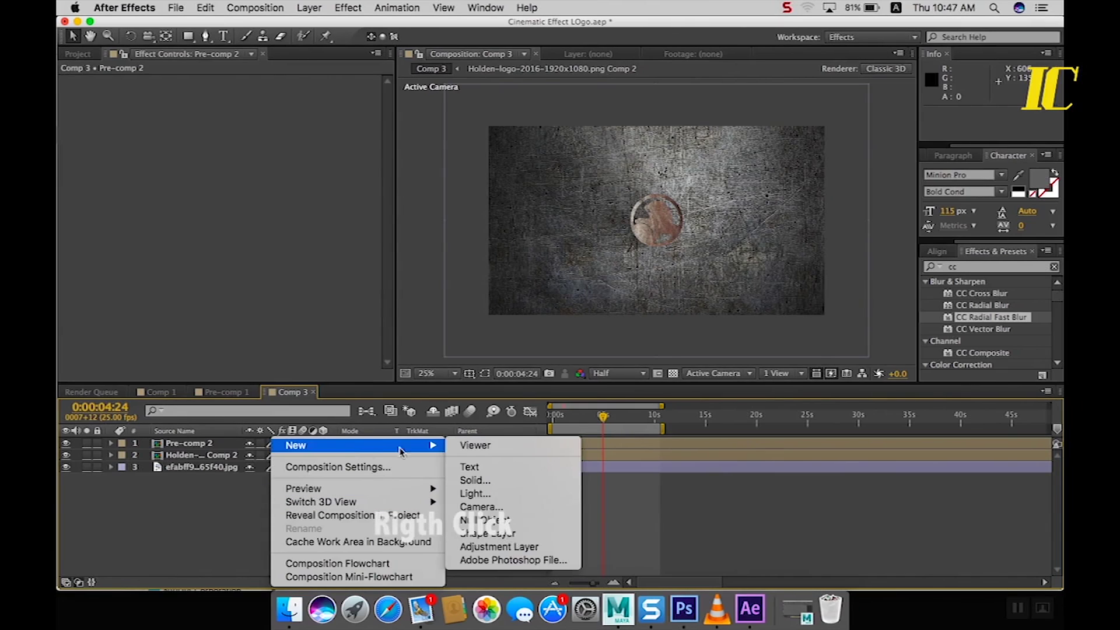
{"action": "left_click", "coordinate": [485, 508]}
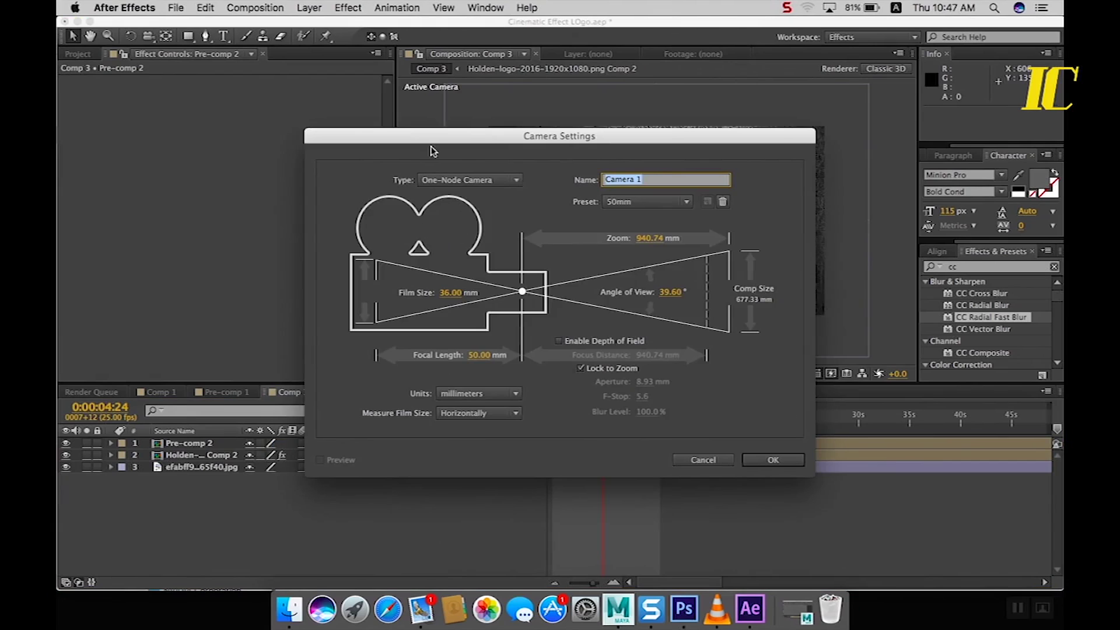
{"action": "left_click", "coordinate": [774, 461]}
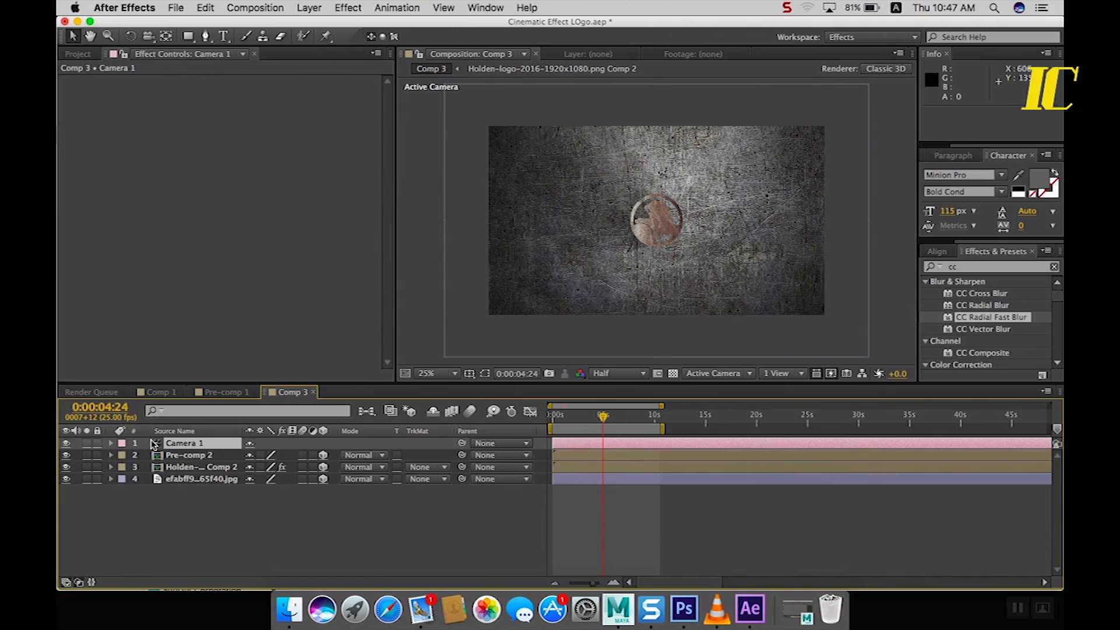
Show Camera 1's Position and try some trial Z values, undoing them
{"action": "key", "text": "p"}
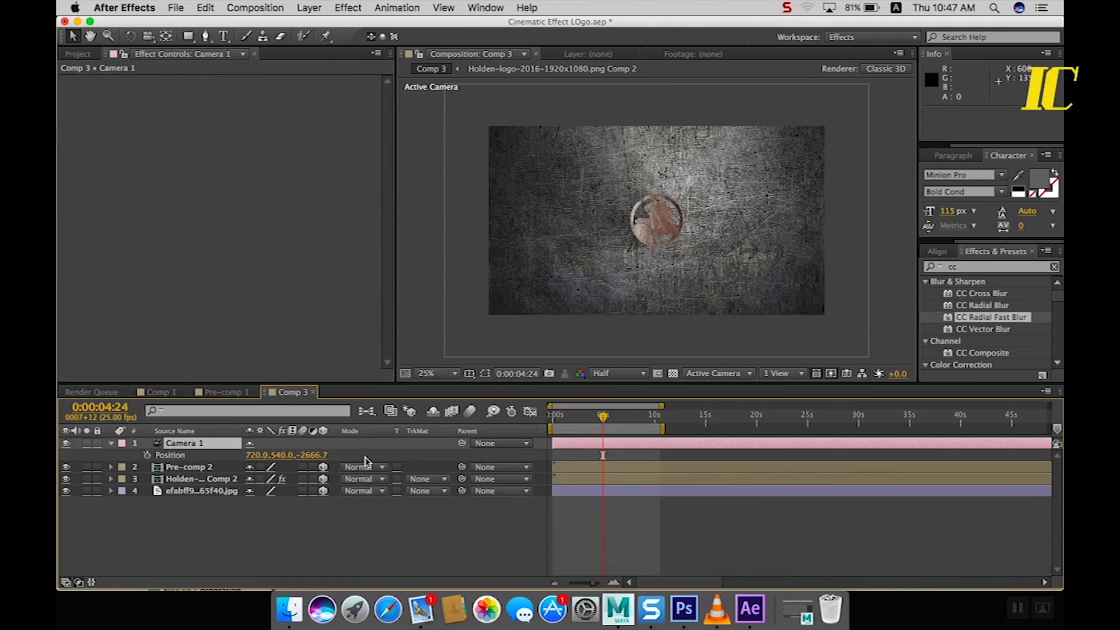
{"action": "mouse_move", "coordinate": [322, 460]}
{"action": "left_mouse_down"}
{"action": "mouse_move", "coordinate": [58, 477]}
{"action": "mouse_move", "coordinate": [58, 496]}
{"action": "left_mouse_up"}
{"action": "key", "text": "cmd+z"}
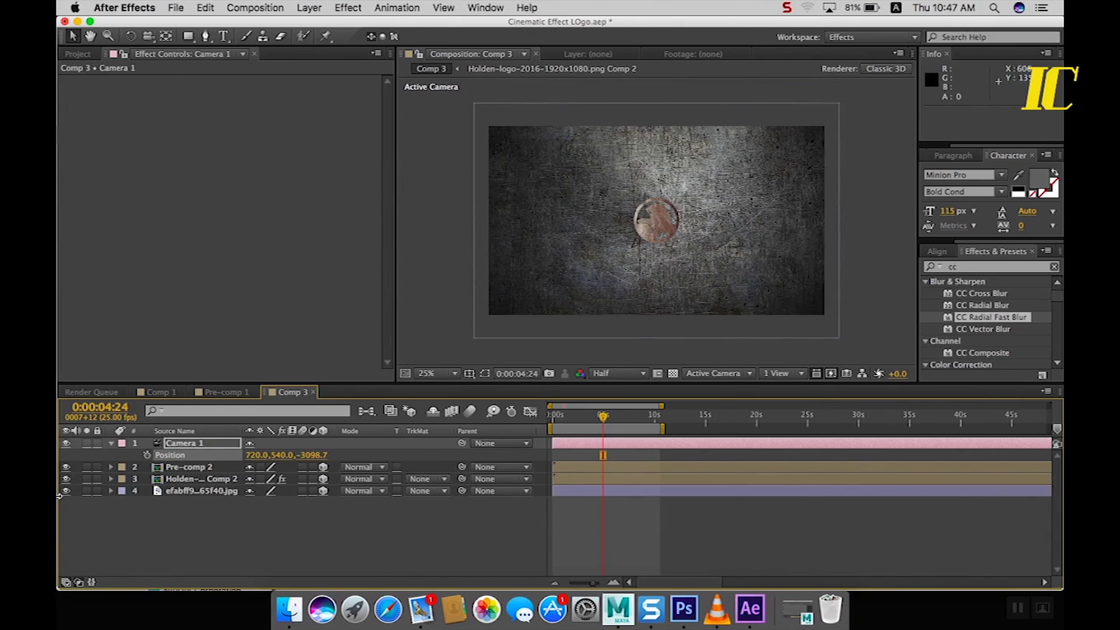
{"action": "left_click_drag", "start_coordinate": [305, 454], "coordinate": [237, 461]}
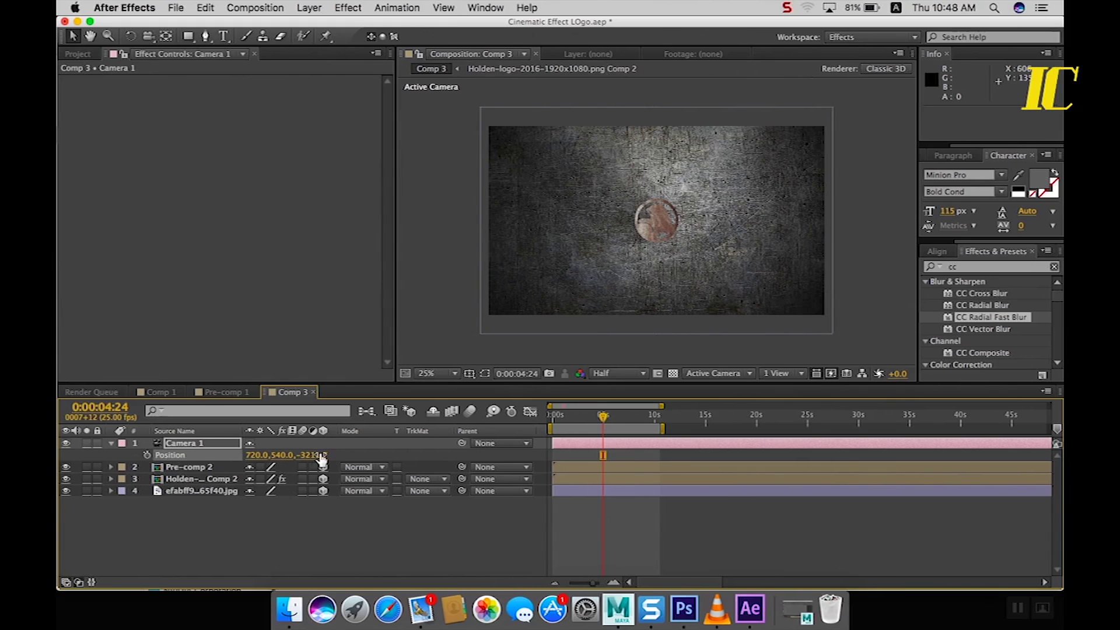
{"action": "left_click_drag", "start_coordinate": [604, 420], "coordinate": [545, 429]}
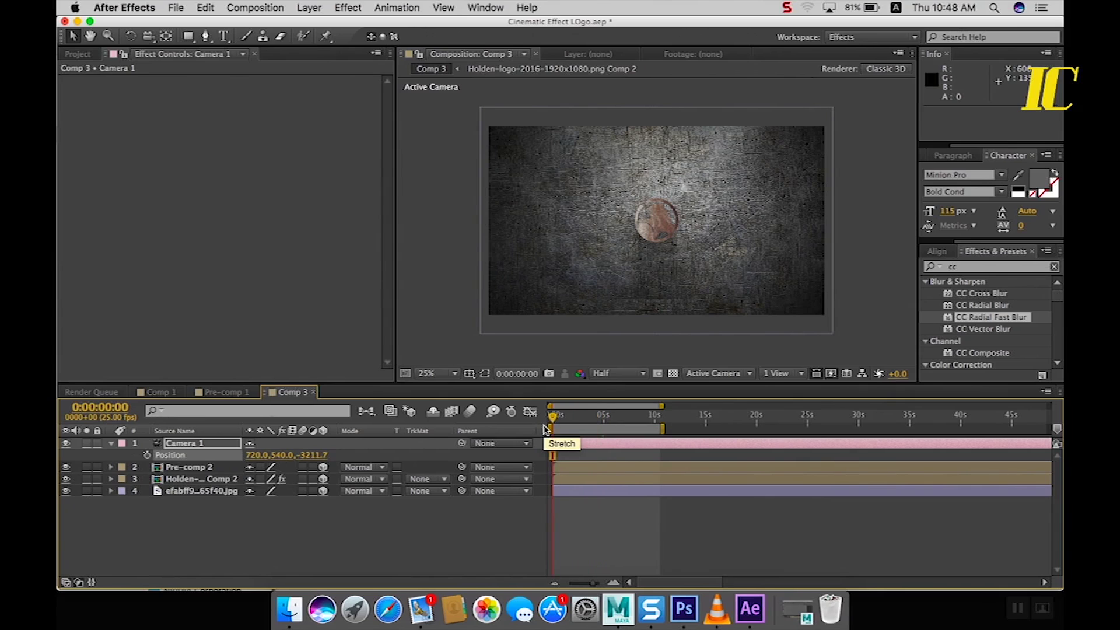
{"action": "key", "text": "super+z"}
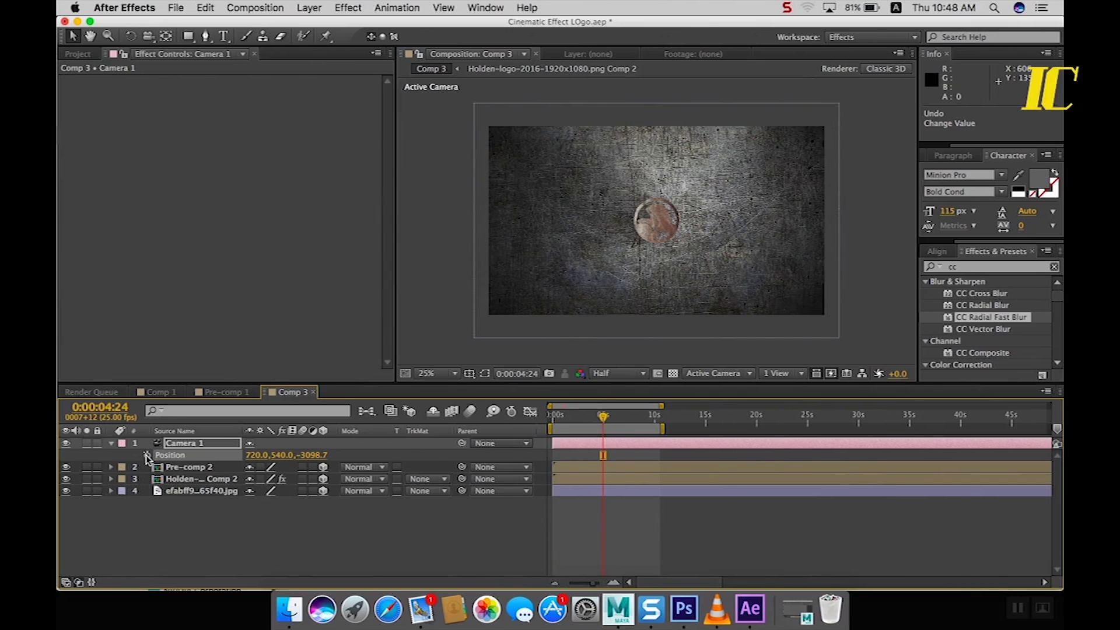
Keyframe Camera 1's Position: Z -3098.7 at 4:24 and Z -1687.7 at 0 s
{"action": "left_click", "coordinate": [147, 455]}
{"action": "left_click_drag", "start_coordinate": [604, 419], "coordinate": [549, 420]}
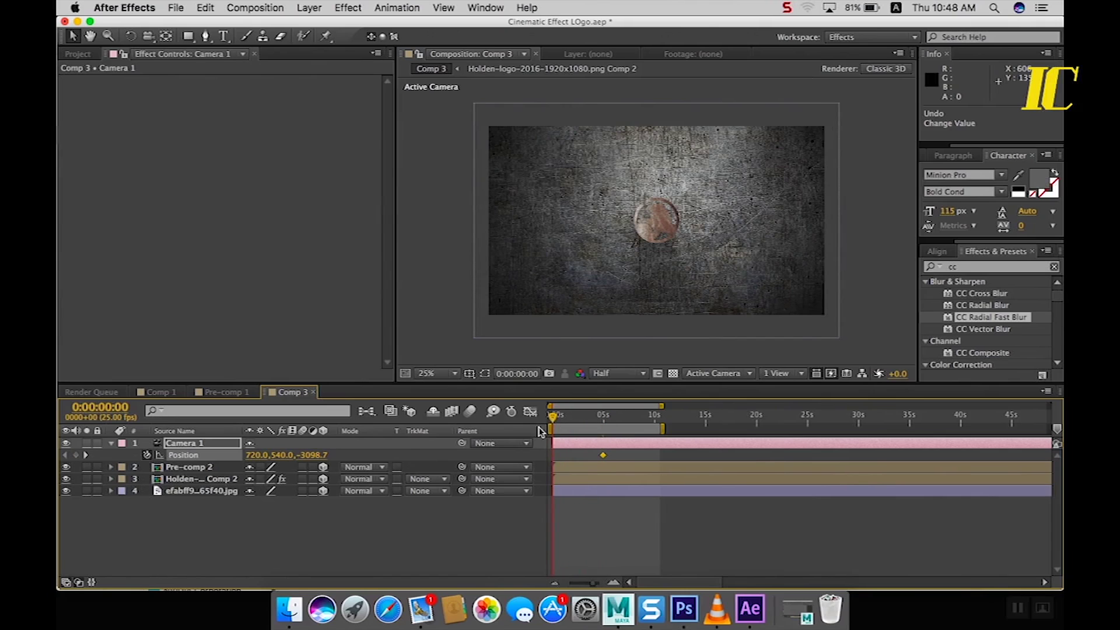
{"action": "left_click_drag", "start_coordinate": [308, 460], "coordinate": [667, 436]}
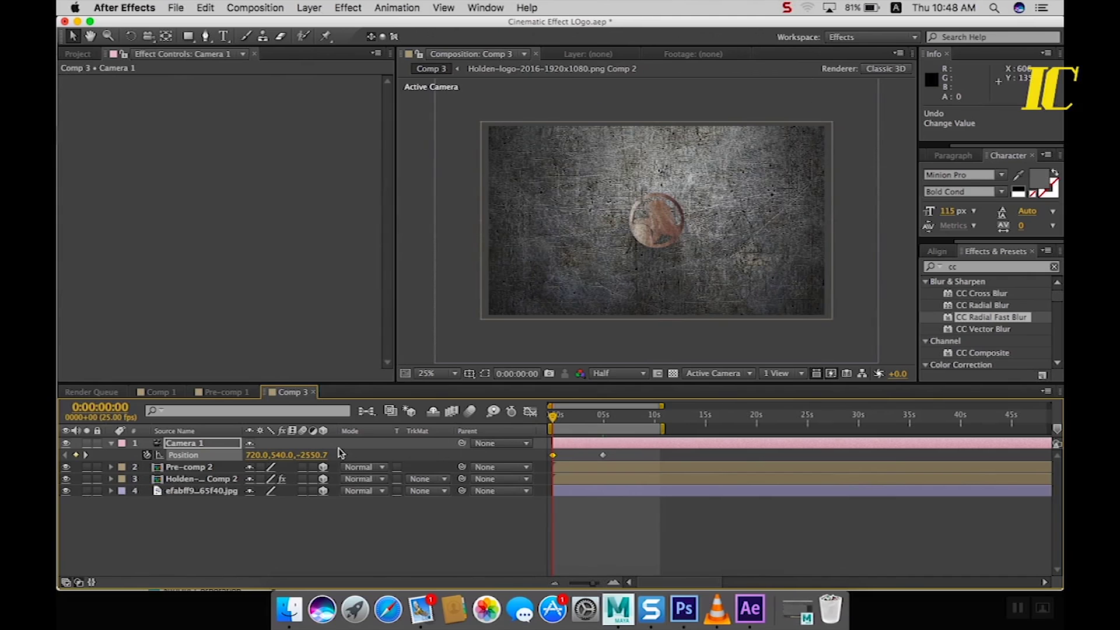
{"action": "left_click_drag", "start_coordinate": [306, 458], "coordinate": [584, 433]}
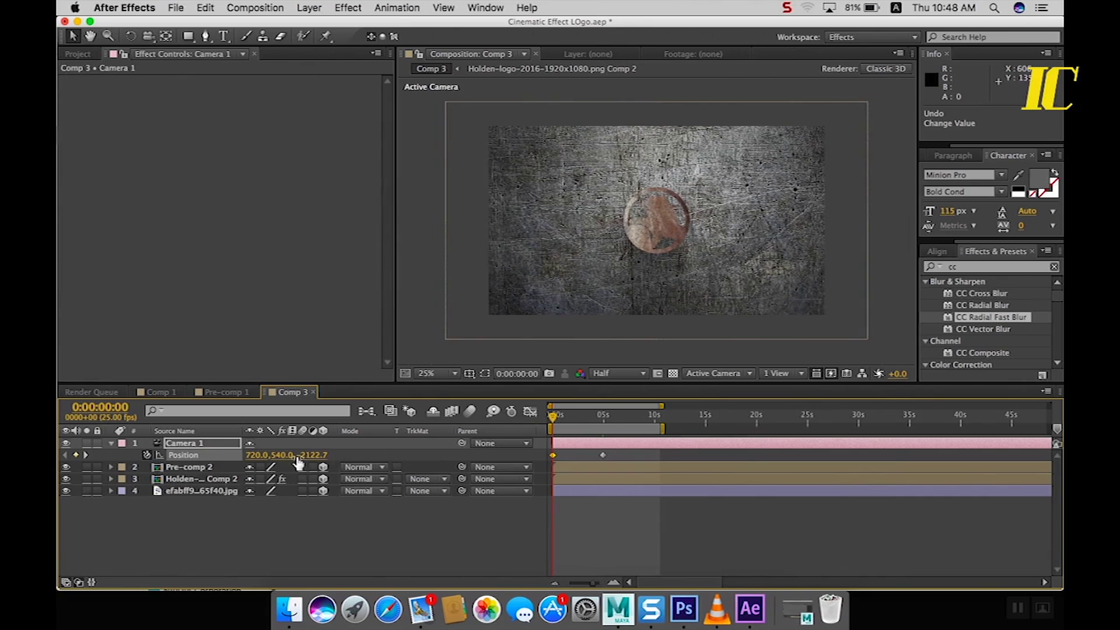
{"action": "mouse_move", "coordinate": [303, 456]}
{"action": "left_mouse_down"}
{"action": "mouse_move", "coordinate": [349, 454]}
{"action": "mouse_move", "coordinate": [317, 461]}
{"action": "left_mouse_up"}
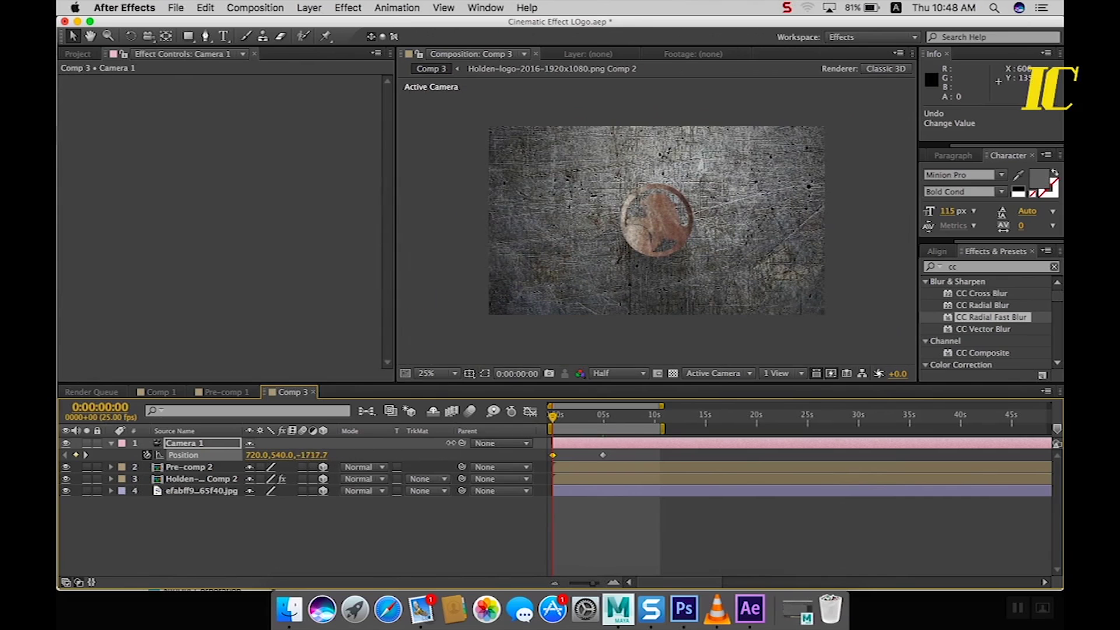
{"action": "left_click_drag", "start_coordinate": [317, 461], "coordinate": [450, 447]}
{"action": "left_click_drag", "start_coordinate": [315, 455], "coordinate": [318, 455]}
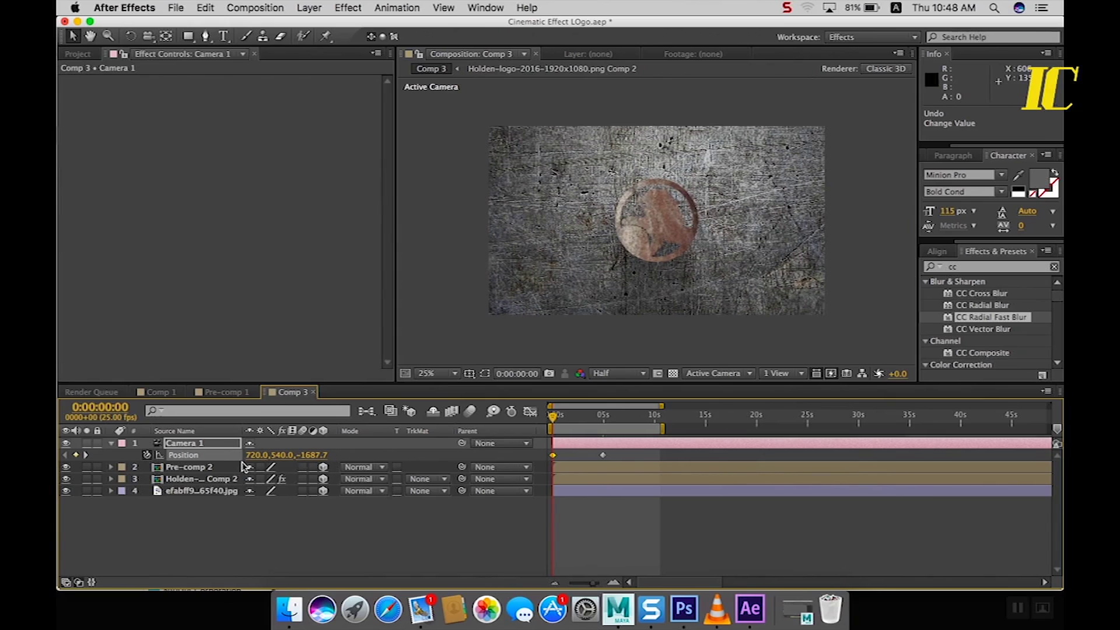
Apply Easy Ease to both Camera 1 Position keyframes
{"action": "left_click", "coordinate": [111, 443]}
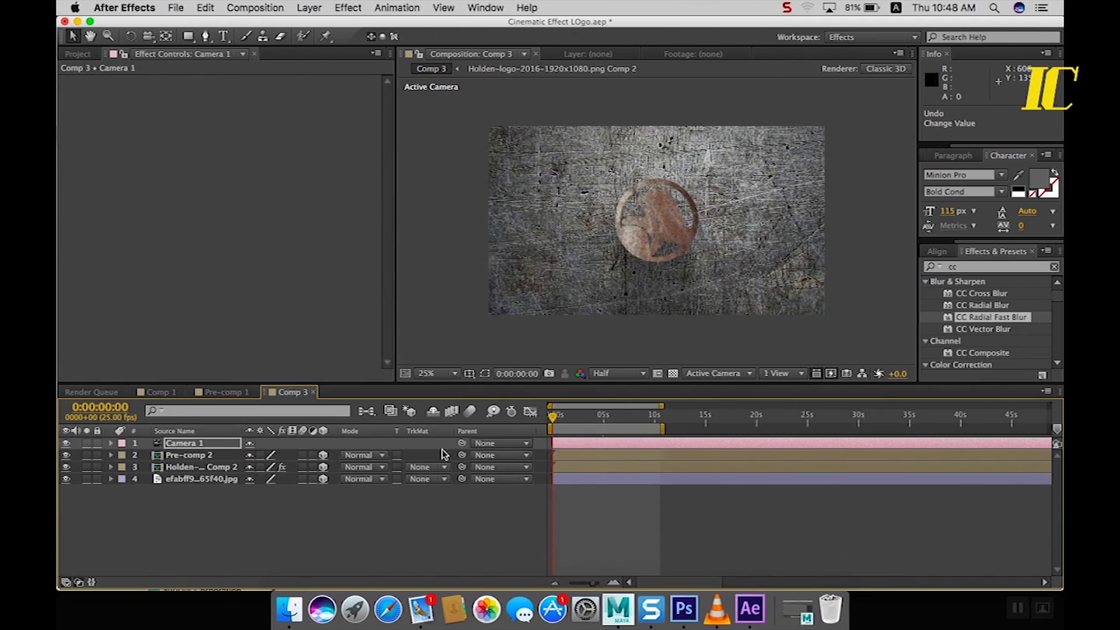
{"action": "left_click", "coordinate": [230, 446]}
{"action": "key", "text": "p"}
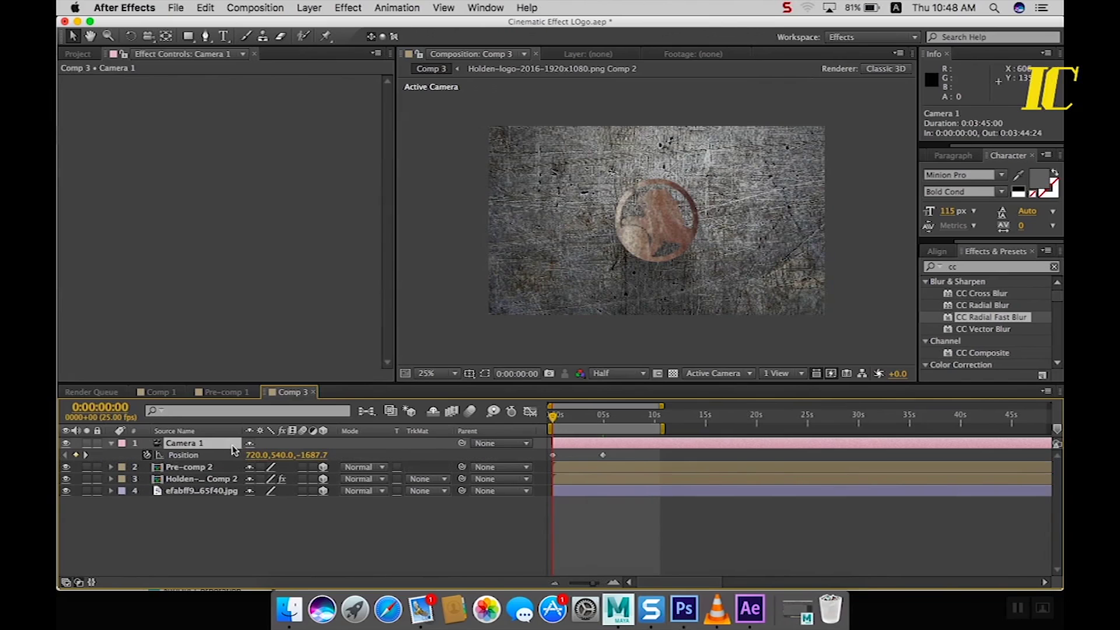
{"action": "left_click_drag", "start_coordinate": [639, 449], "coordinate": [547, 461]}
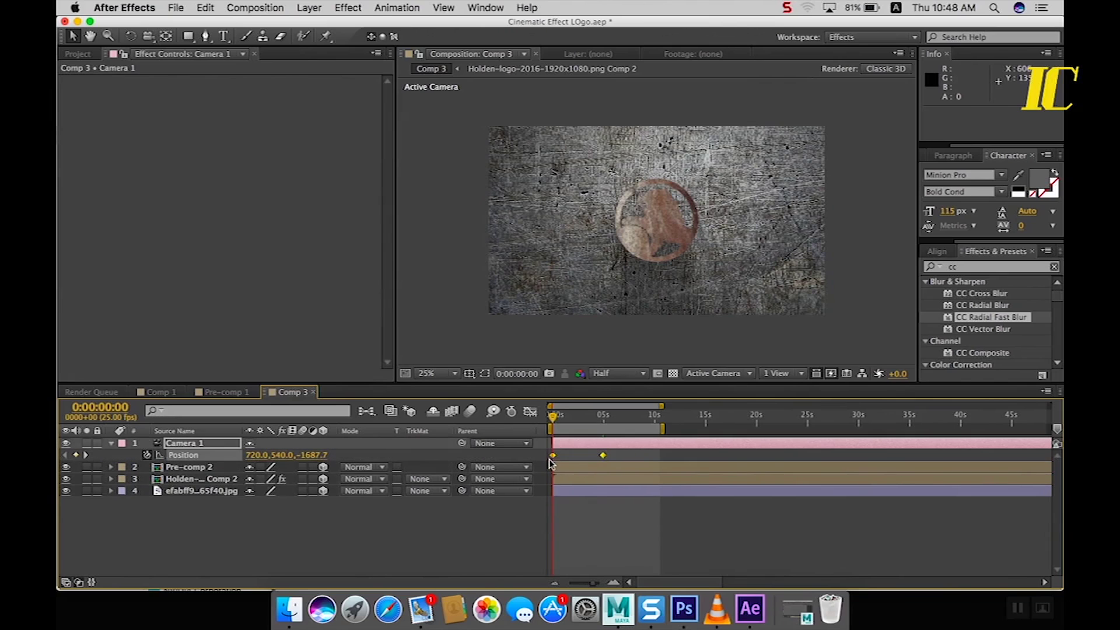
{"action": "right_click", "coordinate": [604, 459]}
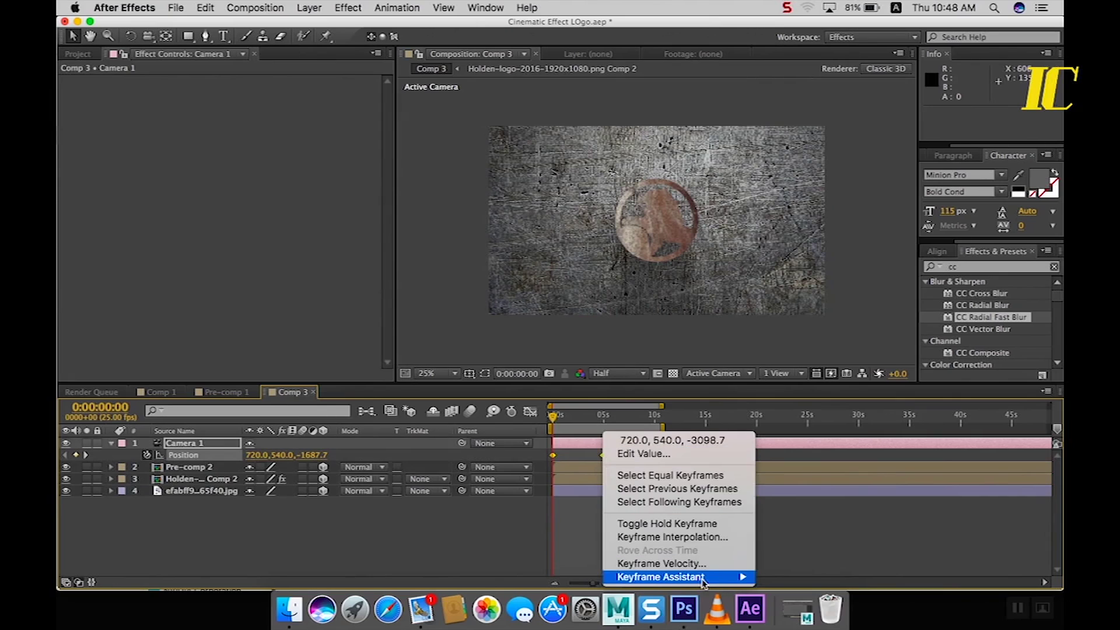
{"action": "mouse_move", "coordinate": [726, 577]}
{"action": "left_click", "coordinate": [761, 498]}
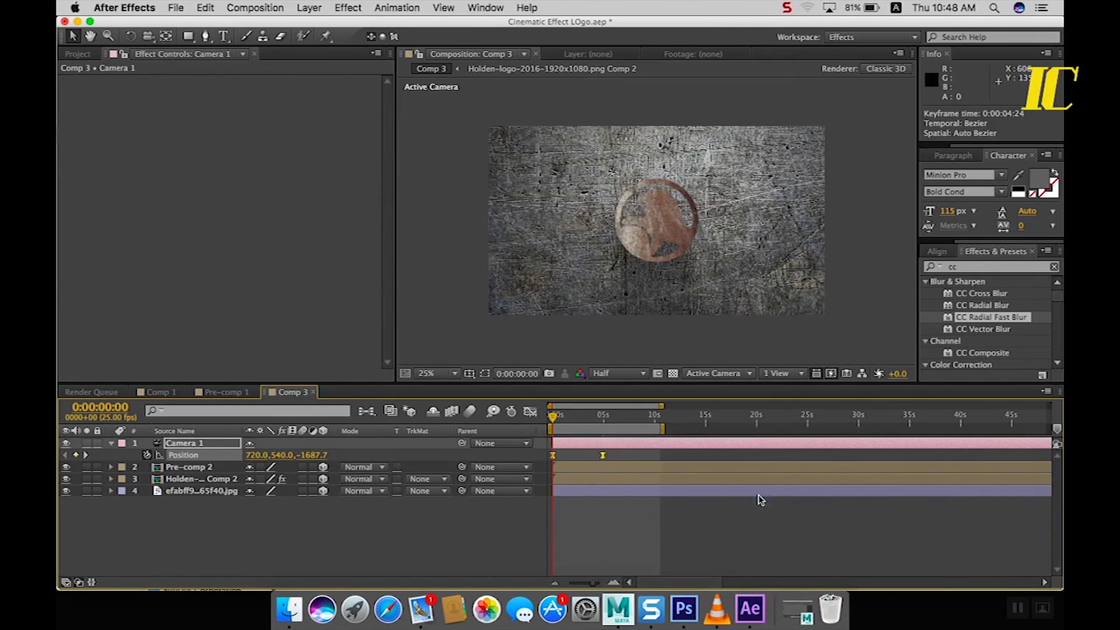
{"action": "left_click", "coordinate": [112, 445]}
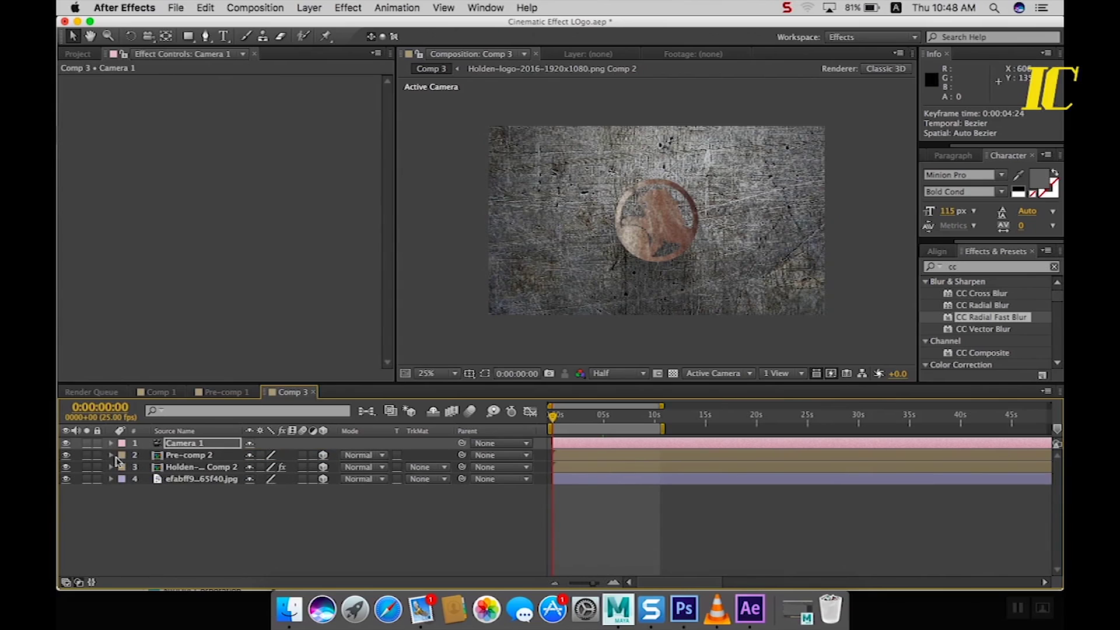
Open Pre-comp 2 and select its metal texture layer
{"action": "left_click", "coordinate": [185, 456]}
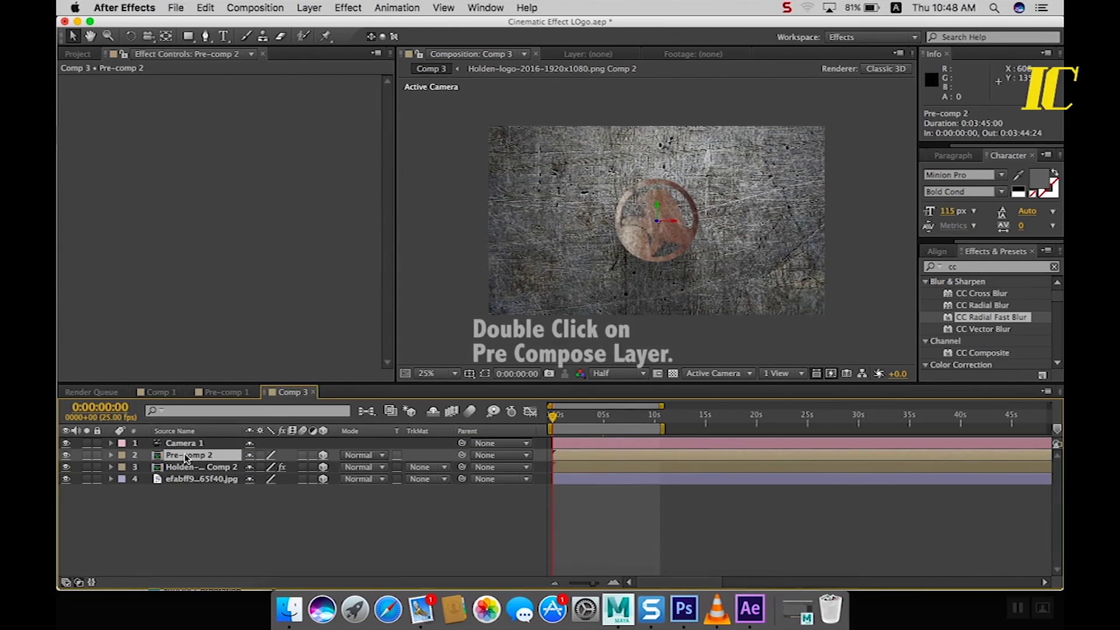
{"action": "double_click", "coordinate": [185, 456]}
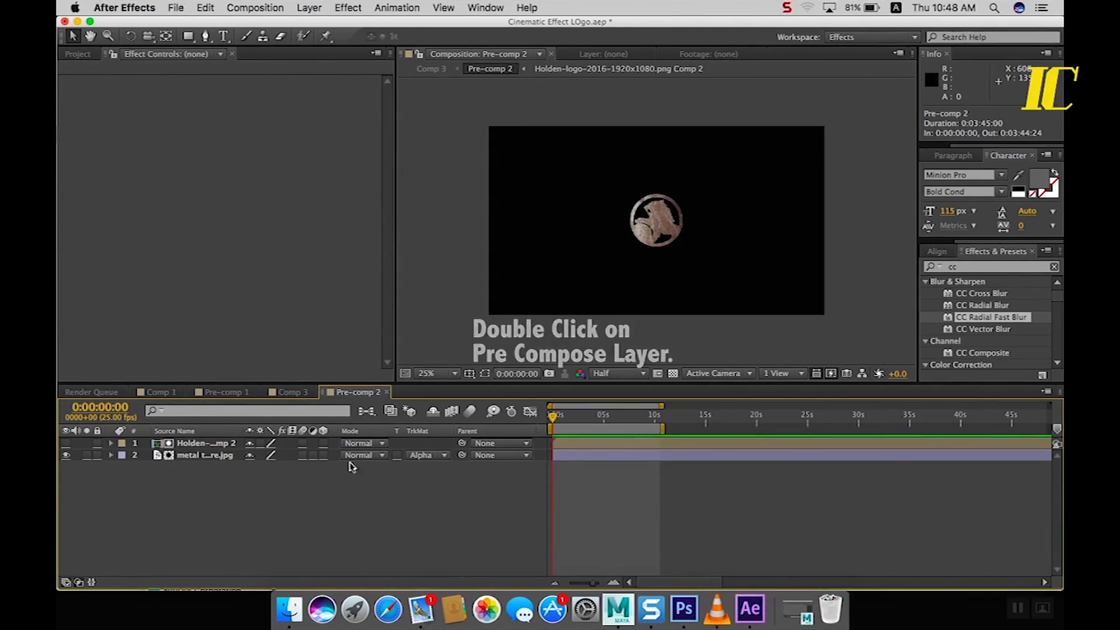
{"action": "left_click", "coordinate": [171, 459]}
{"action": "left_click", "coordinate": [202, 455]}
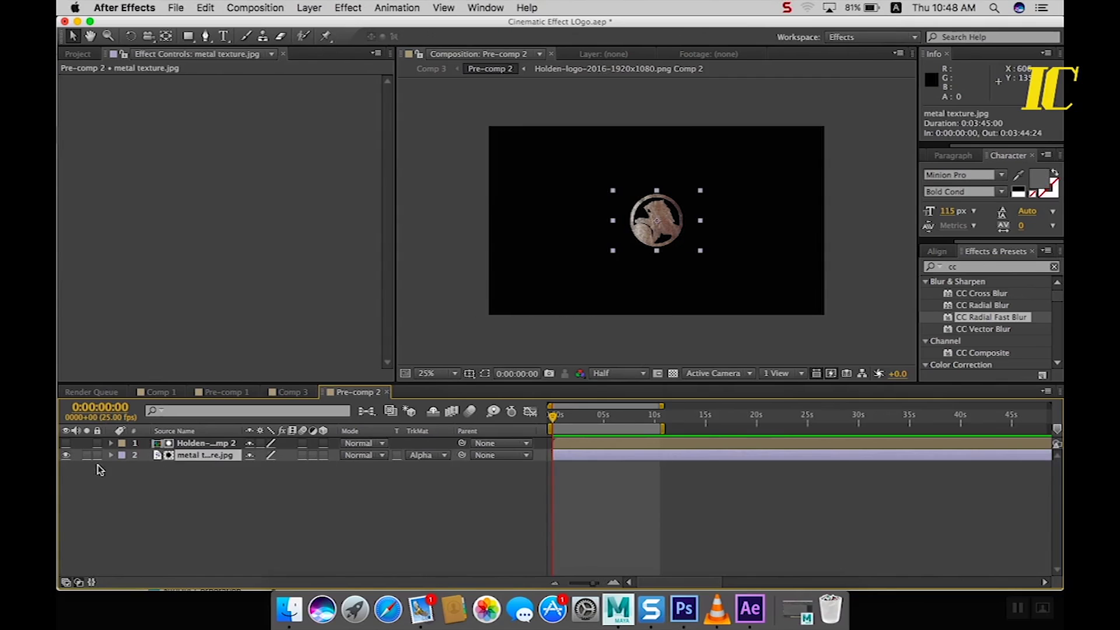
{"action": "left_click", "coordinate": [111, 456]}
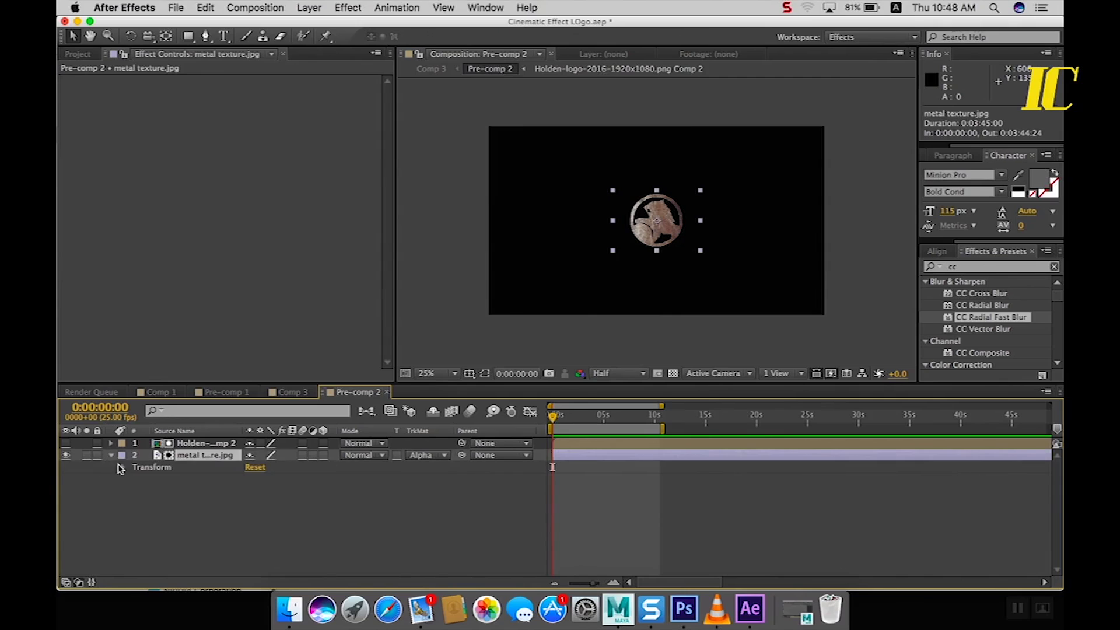
{"action": "left_click", "coordinate": [122, 468]}
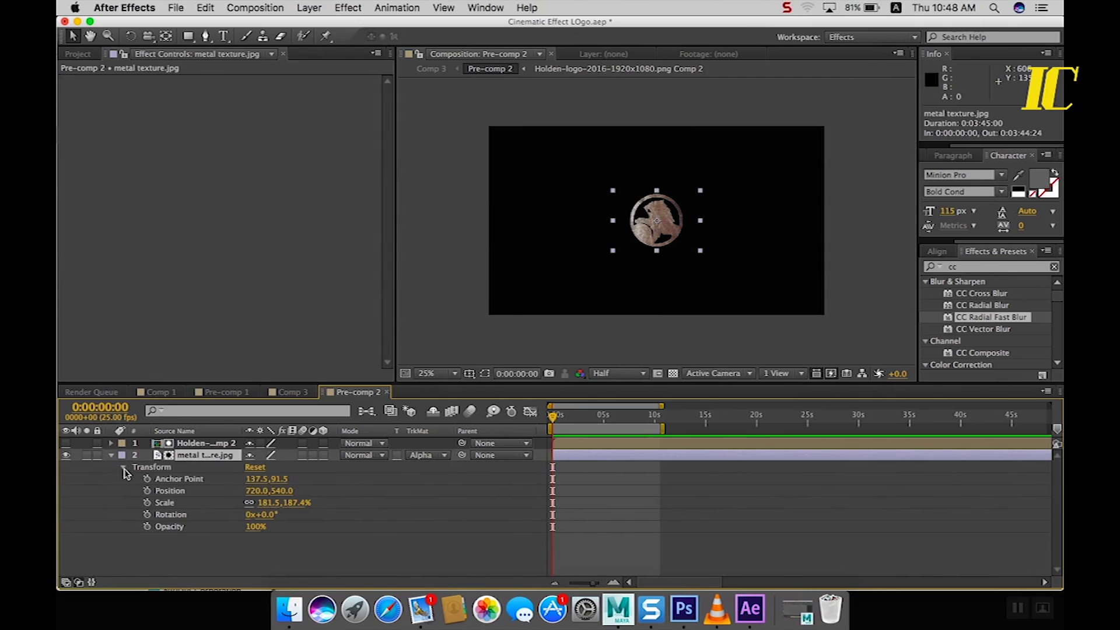
{"action": "left_click", "coordinate": [111, 455]}
Add a Bevel and Emboss layer style to the metal texture with 200% depth
{"action": "right_click", "coordinate": [197, 460]}
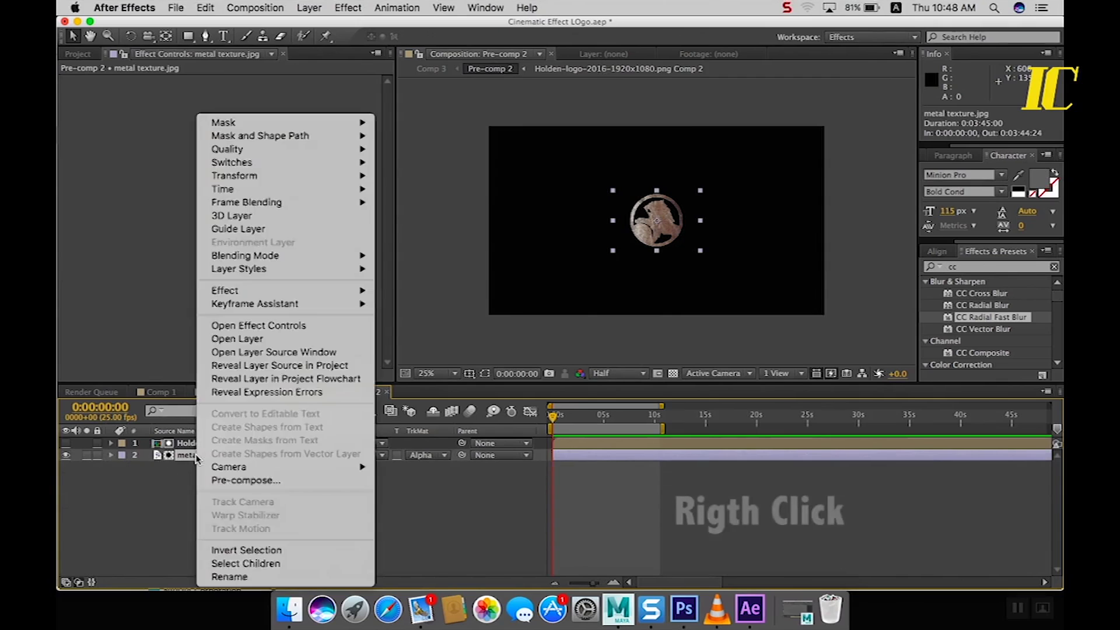
{"action": "mouse_move", "coordinate": [375, 260]}
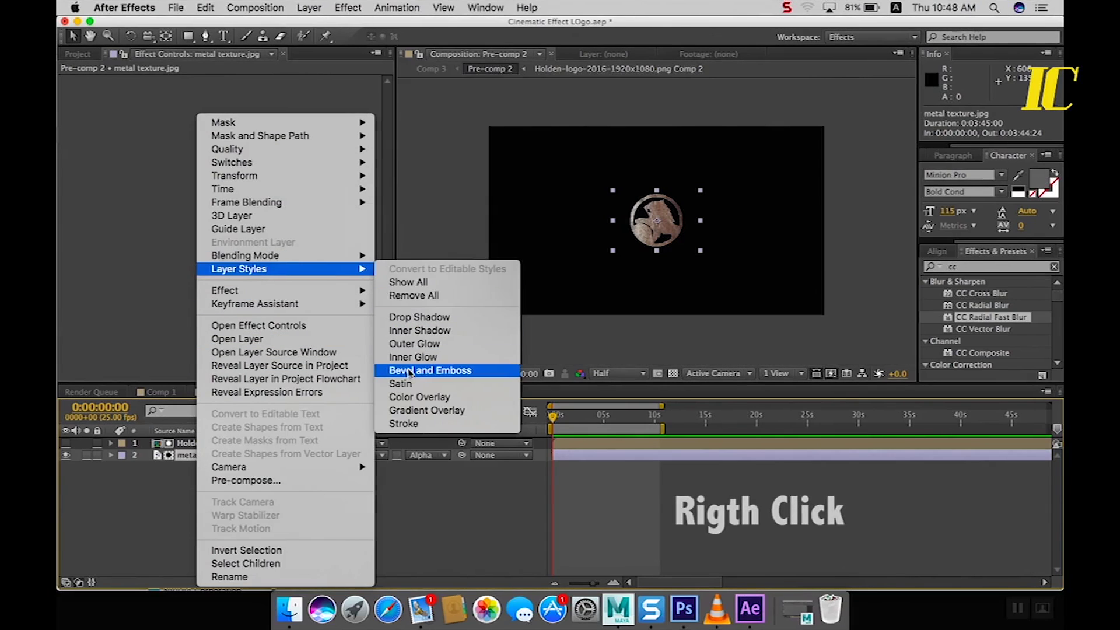
{"action": "left_click", "coordinate": [410, 372]}
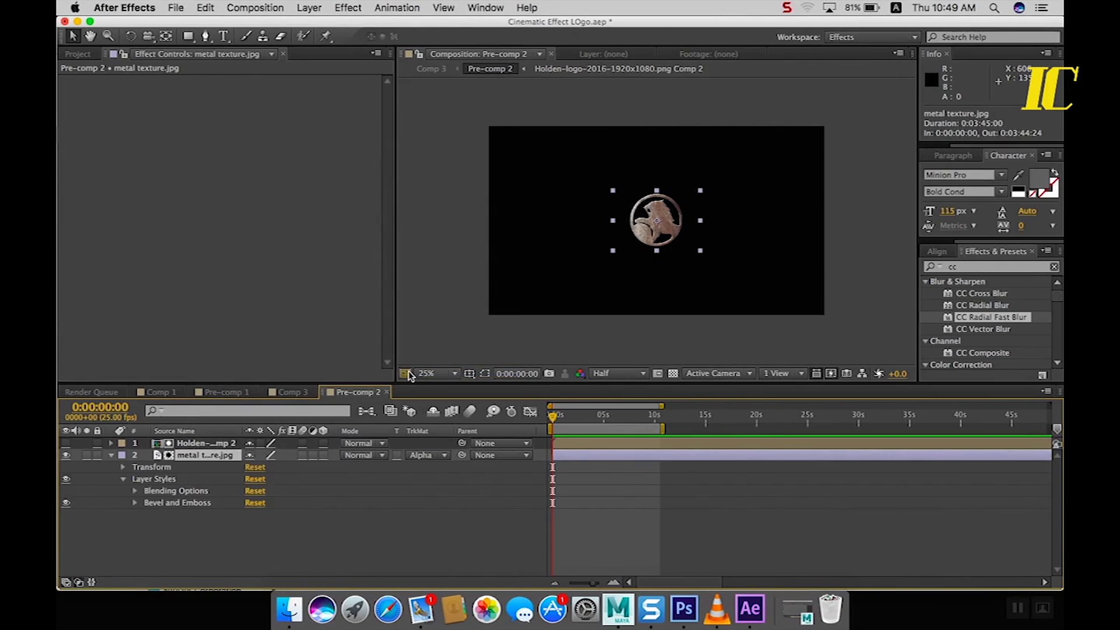
{"action": "left_click", "coordinate": [135, 503]}
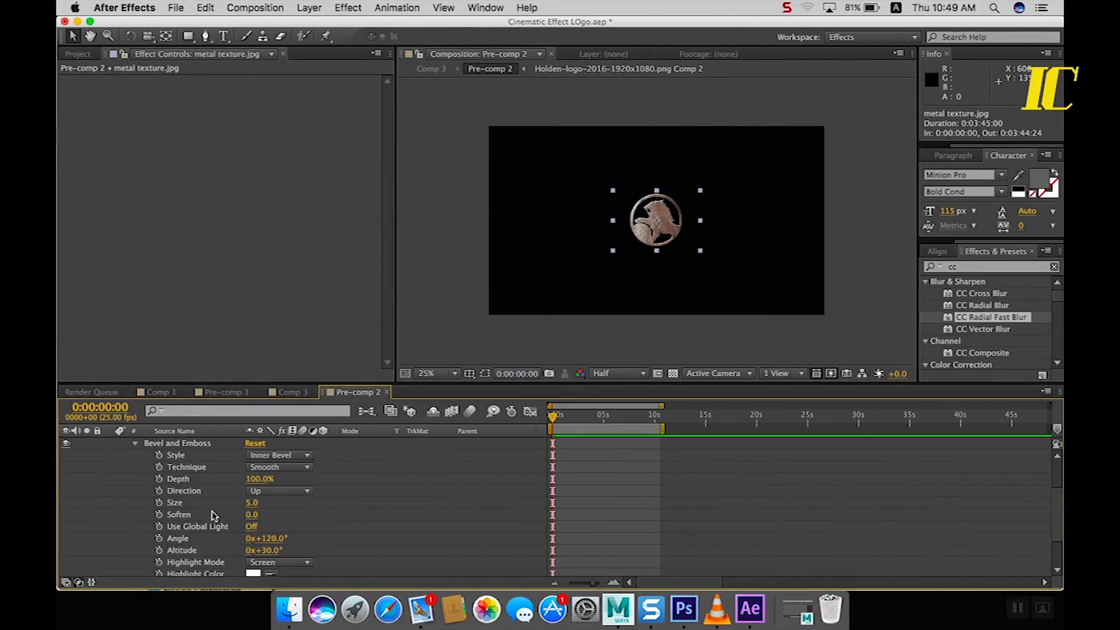
{"action": "left_click", "coordinate": [258, 479]}
{"action": "type", "text": "200"}
{"action": "key", "text": "Return"}
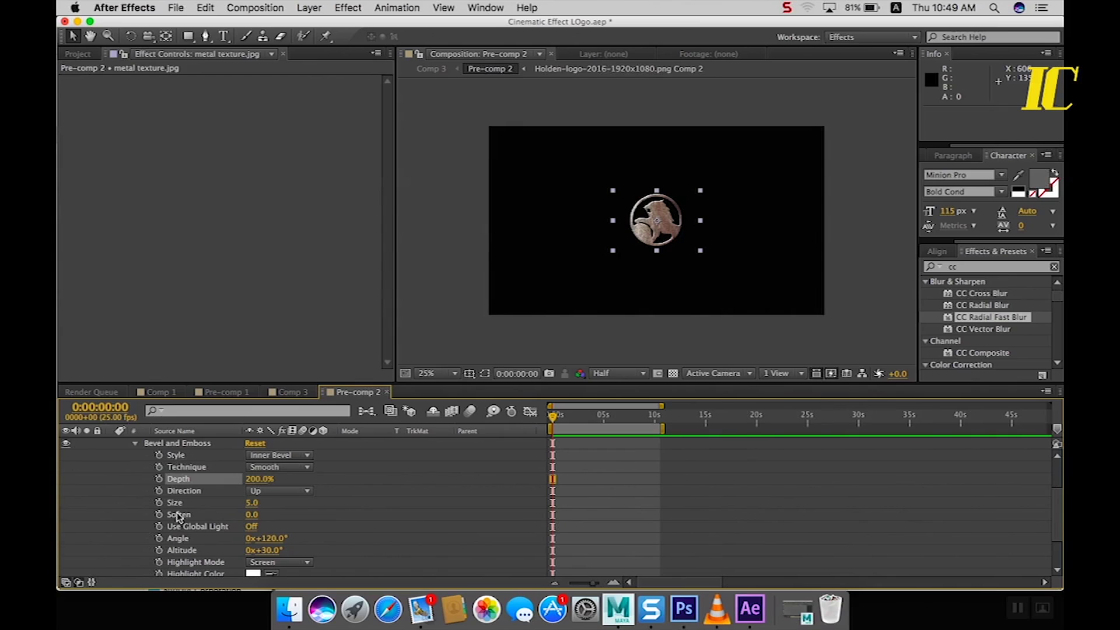
Keyframe the bevel Size at 0 at 0 s and 250 at 0:00:04:22
{"action": "left_click", "coordinate": [159, 503]}
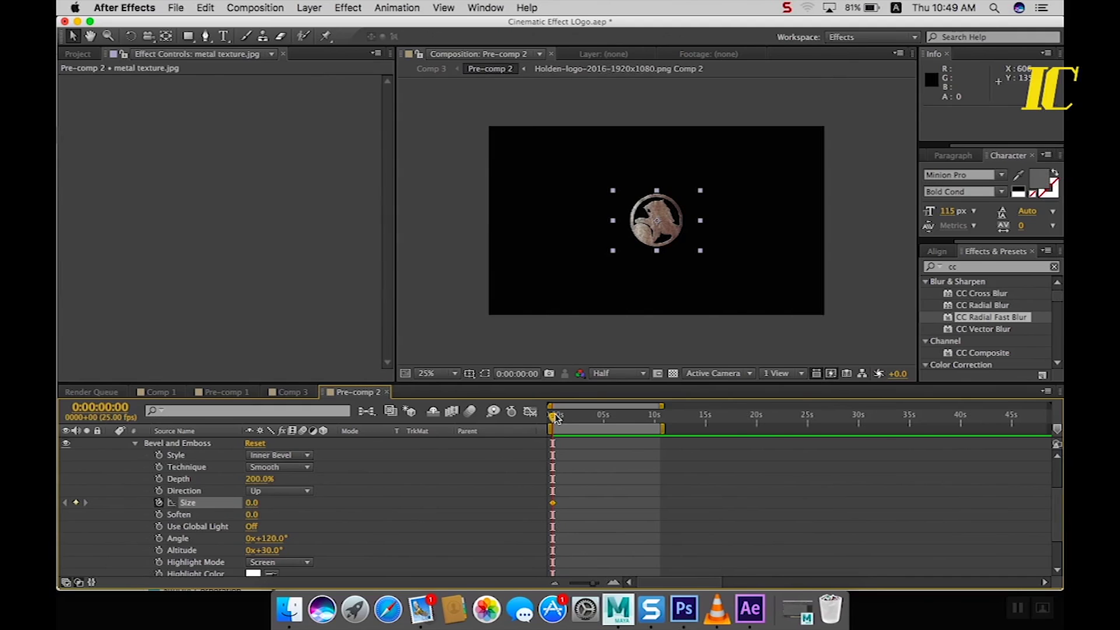
{"action": "left_click_drag", "start_coordinate": [554, 418], "coordinate": [603, 423]}
{"action": "left_click_drag", "start_coordinate": [604, 422], "coordinate": [606, 423]}
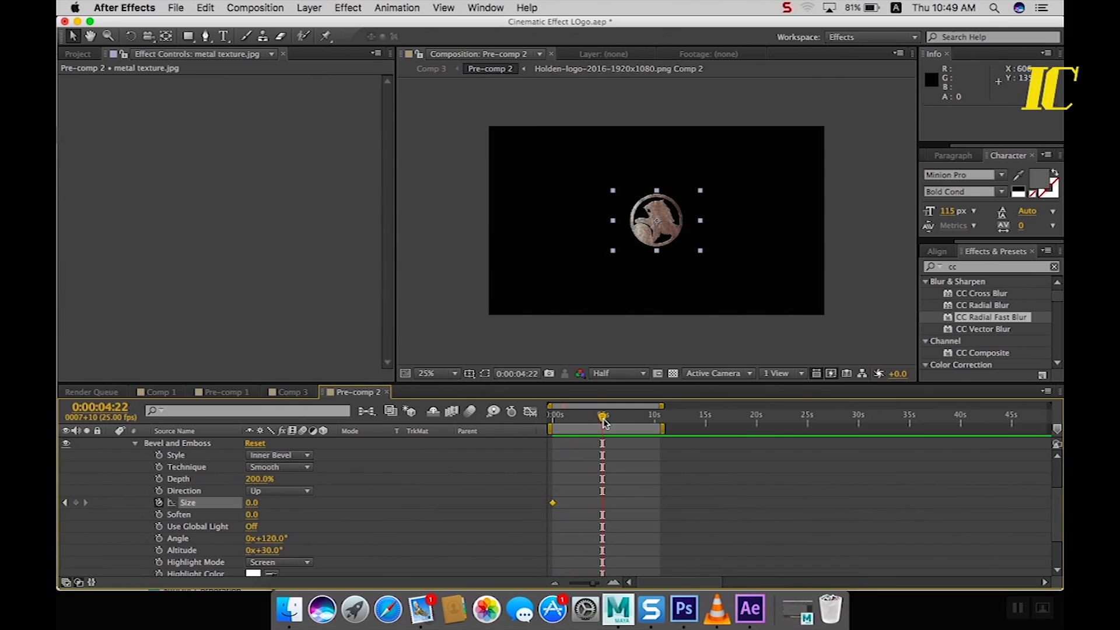
{"action": "left_click", "coordinate": [251, 503]}
{"action": "type", "text": "250"}
{"action": "key", "text": "Return"}
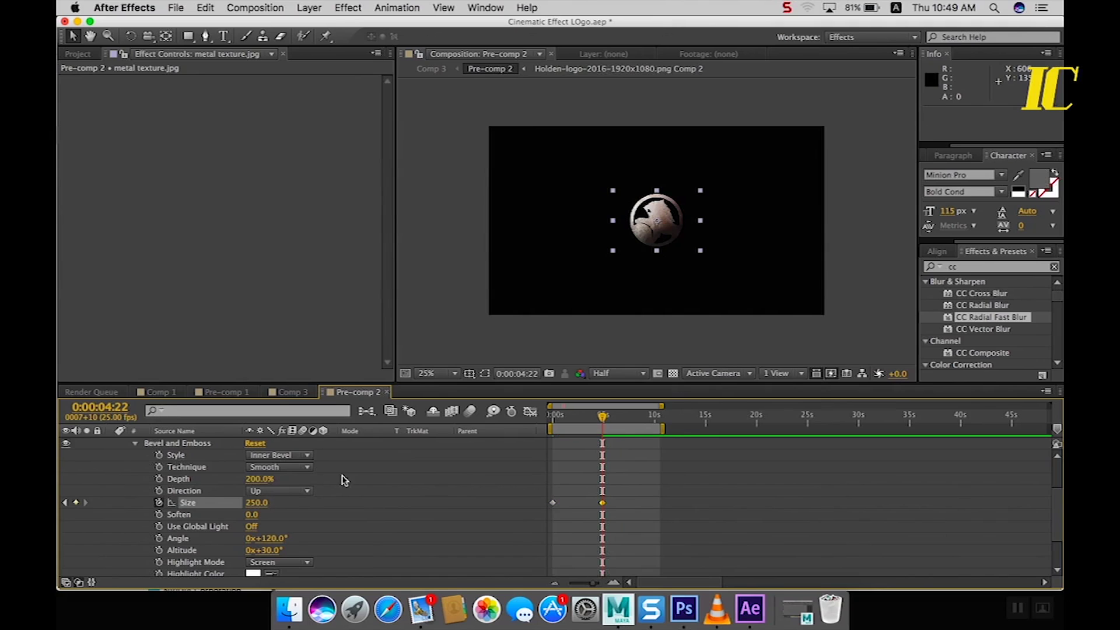
Ease both bevel Size keyframes and switch back to Comp 3
{"action": "left_click_drag", "start_coordinate": [629, 488], "coordinate": [549, 516]}
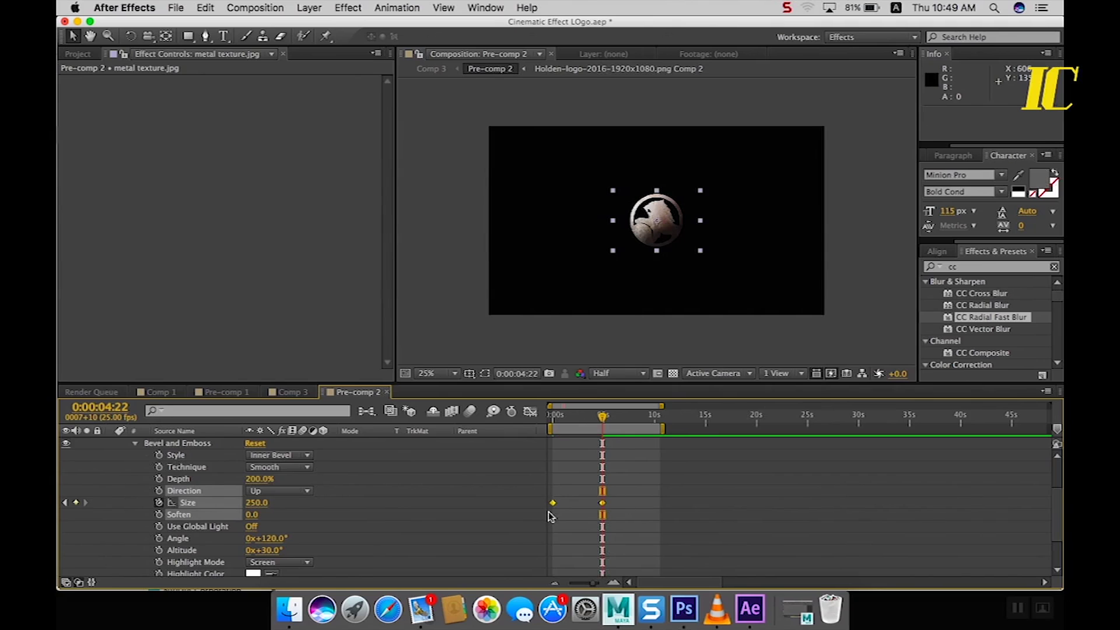
{"action": "key", "text": "u"}
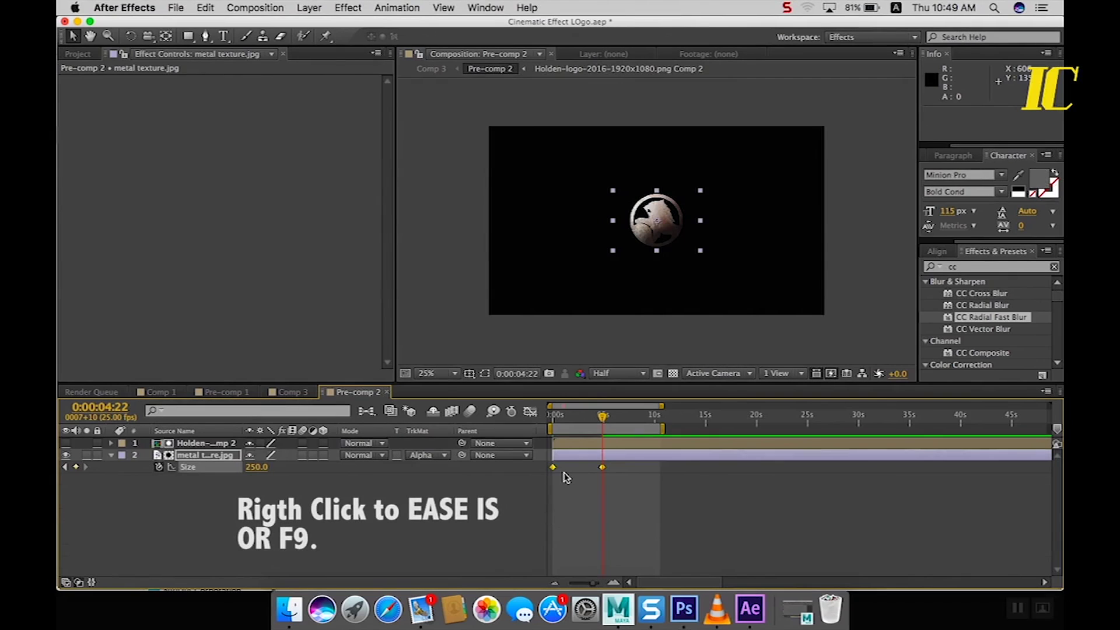
{"action": "right_click", "coordinate": [553, 468]}
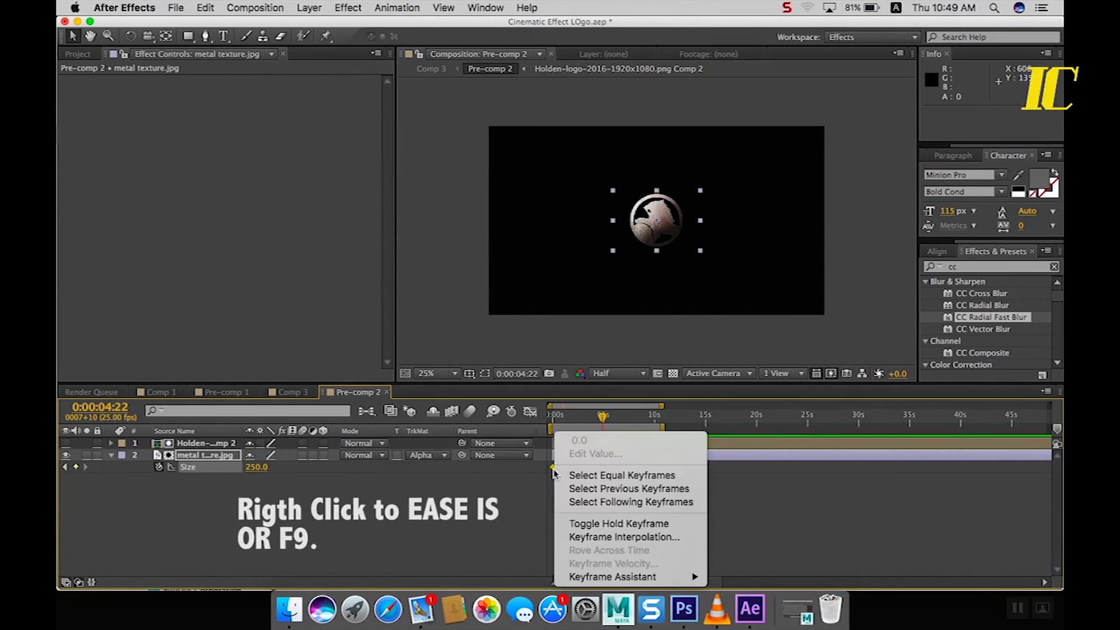
{"action": "mouse_move", "coordinate": [695, 574]}
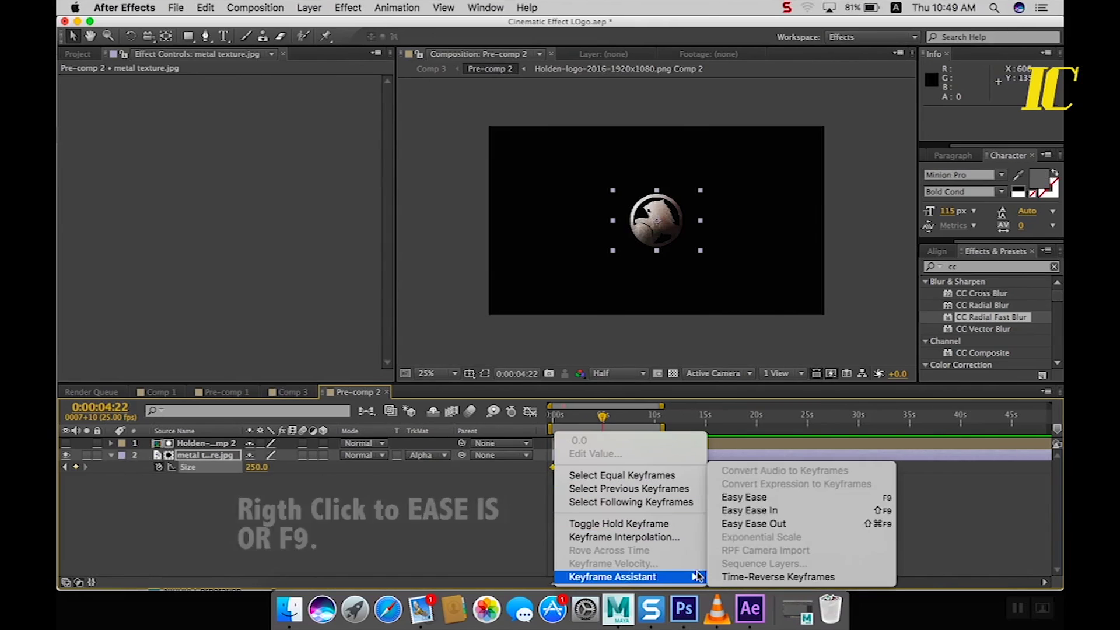
{"action": "left_click", "coordinate": [728, 495]}
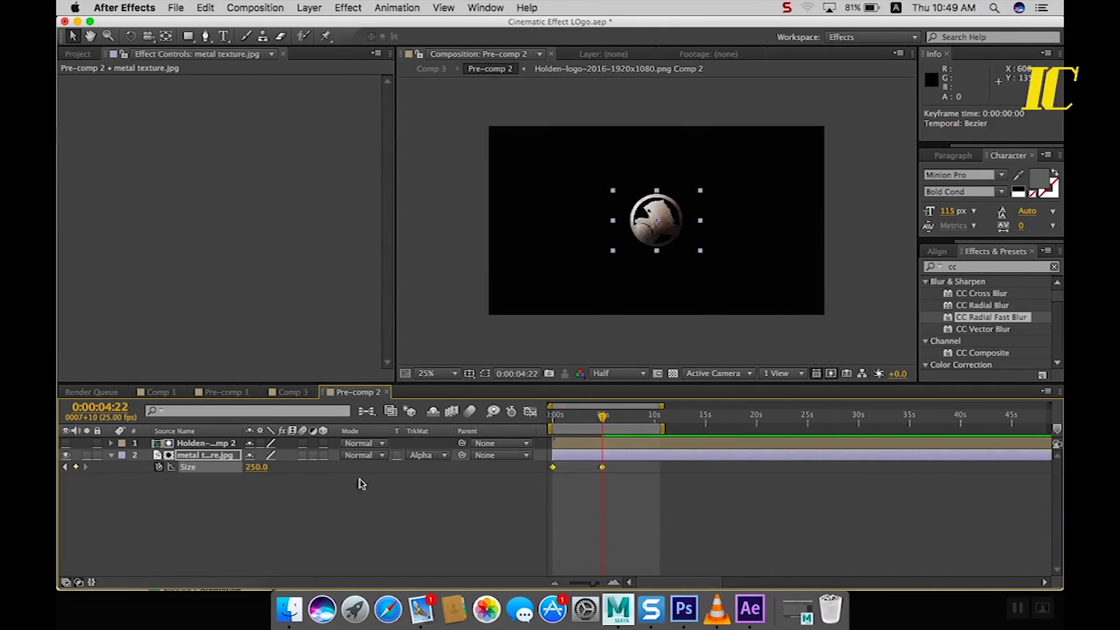
{"action": "left_click", "coordinate": [112, 457]}
{"action": "left_click", "coordinate": [293, 392]}
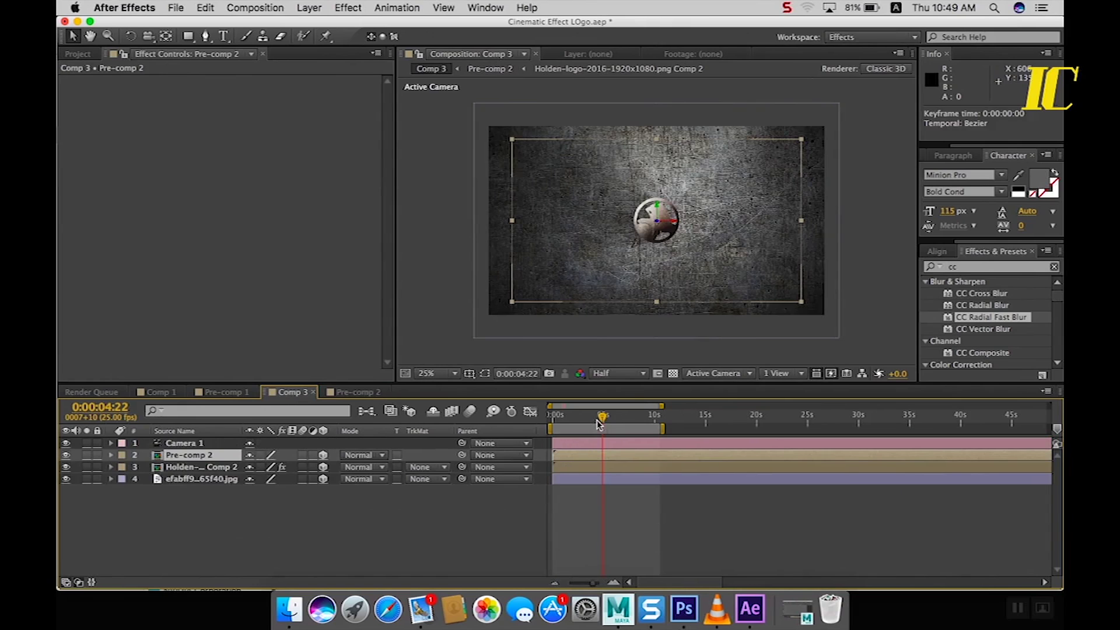
{"action": "left_click_drag", "start_coordinate": [604, 418], "coordinate": [551, 419]}
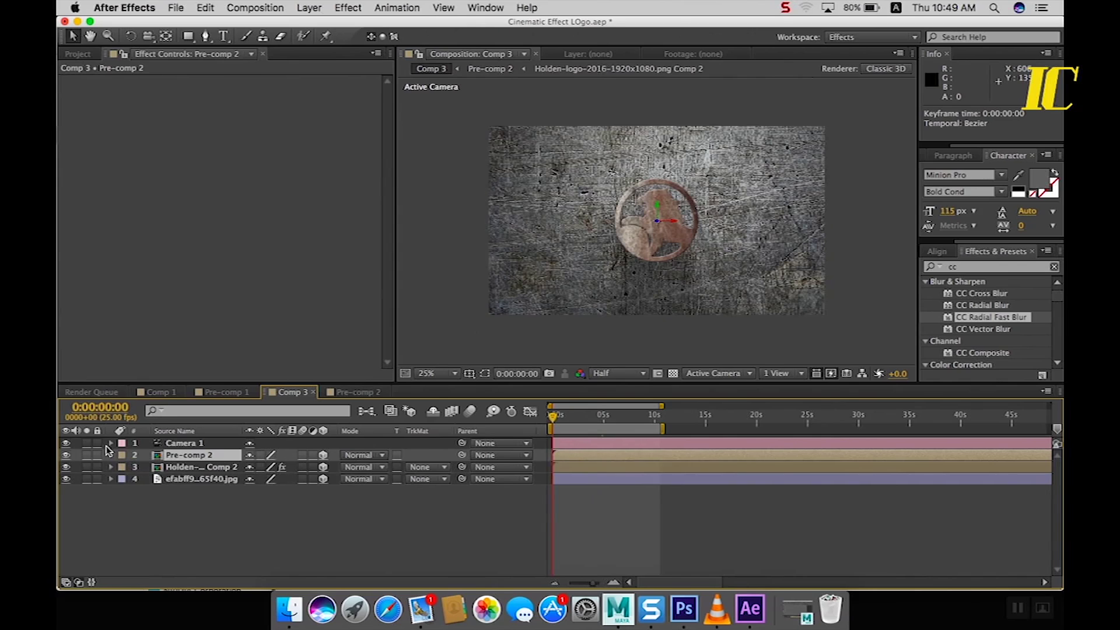
{"action": "left_click", "coordinate": [183, 444]}
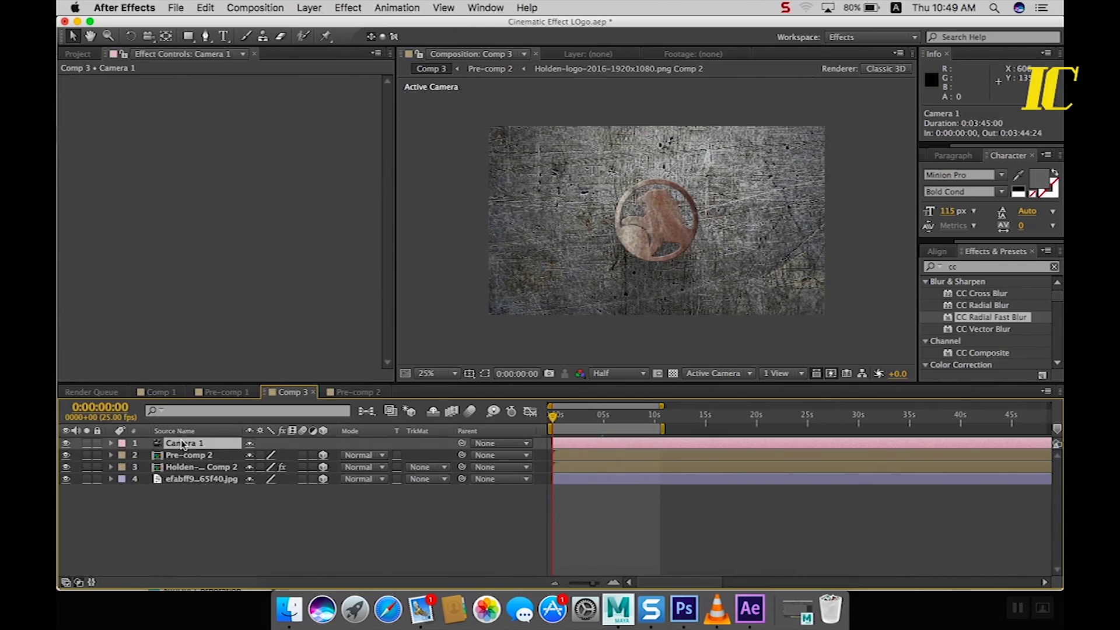
{"action": "left_click", "coordinate": [112, 444]}
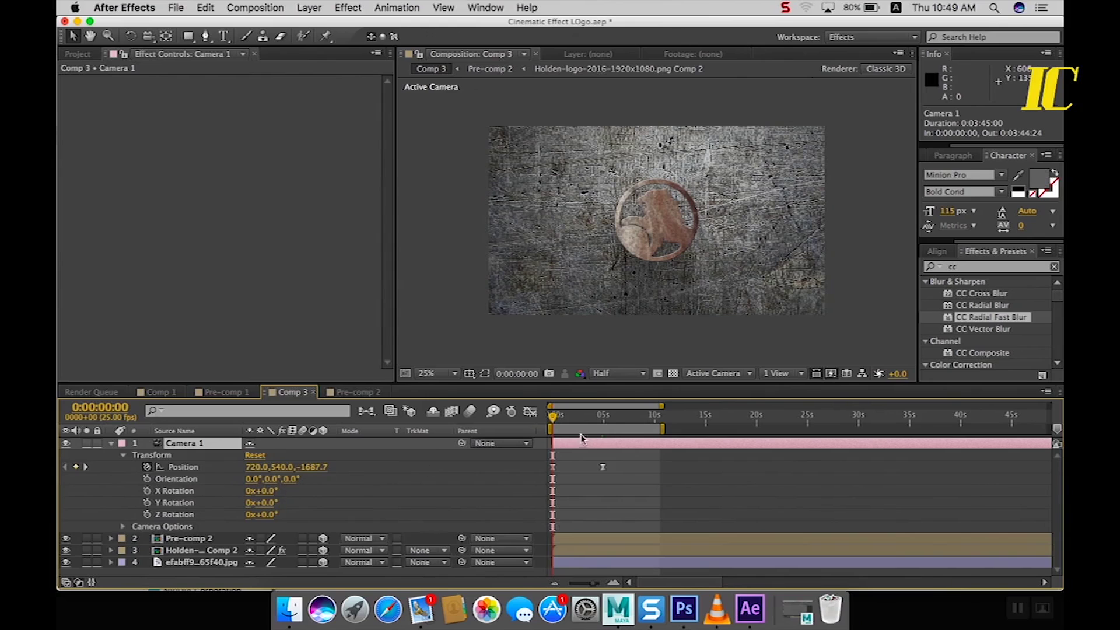
{"action": "left_click_drag", "start_coordinate": [554, 417], "coordinate": [604, 421]}
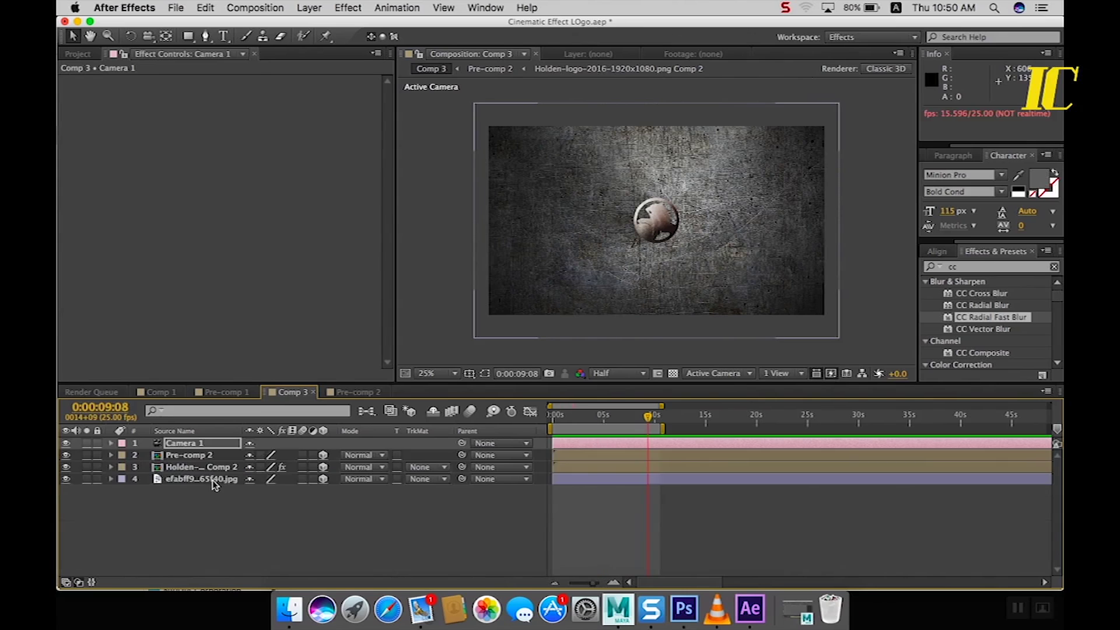
Preview Comp 3's camera push-in, stopping at about 5 seconds, then deselect all layers
{"action": "left_click", "coordinate": [202, 479]}
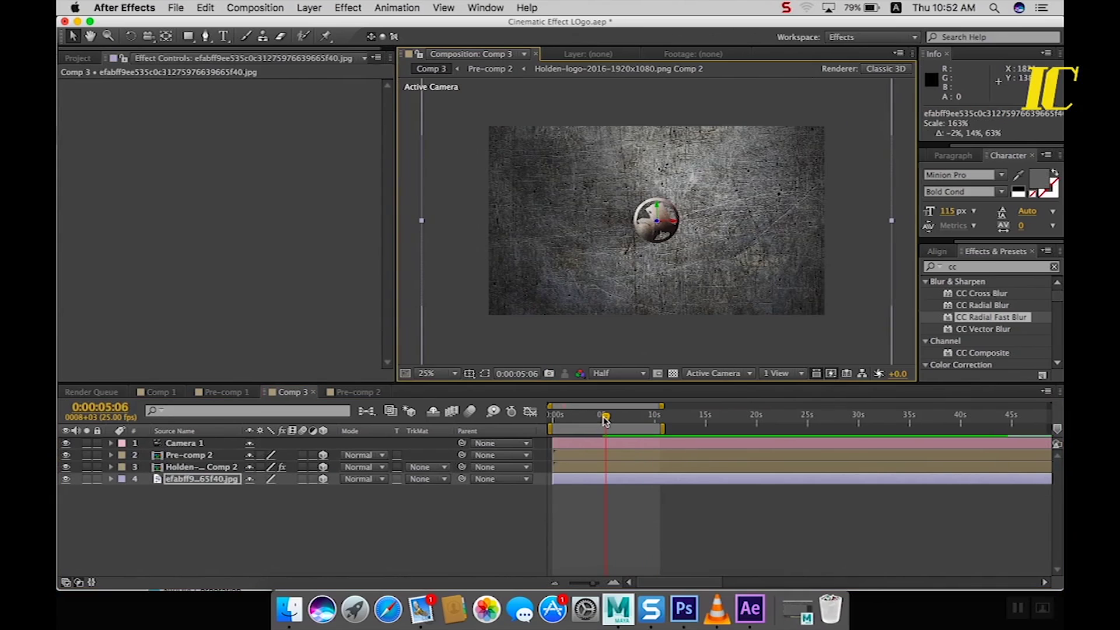
{"action": "key", "text": "space"}
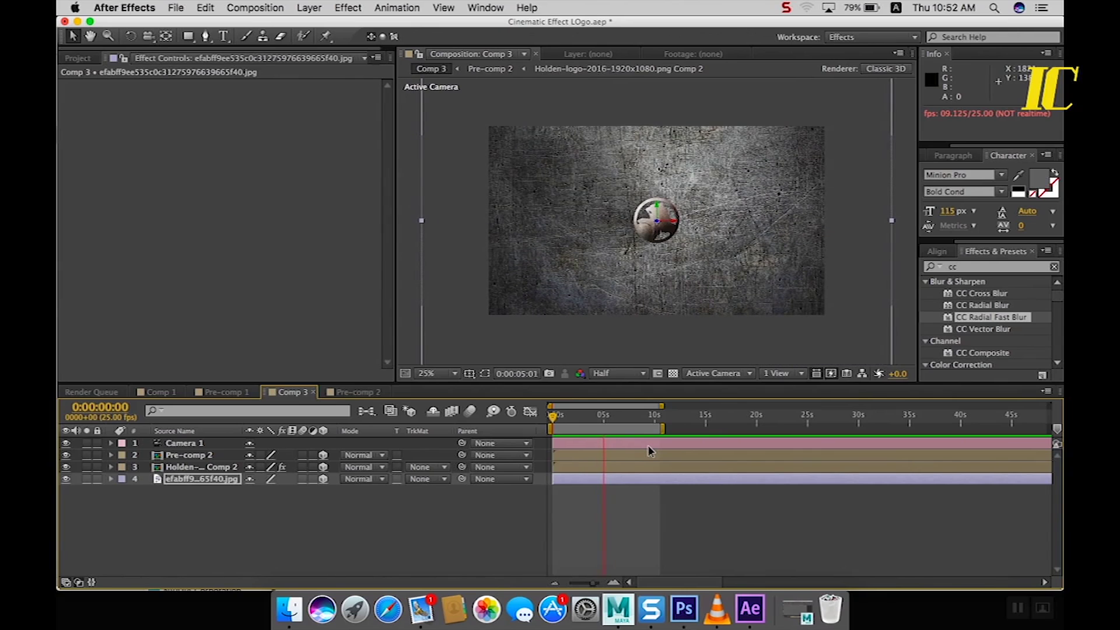
{"action": "key", "text": "space"}
{"action": "left_click_drag", "start_coordinate": [610, 421], "coordinate": [553, 416]}
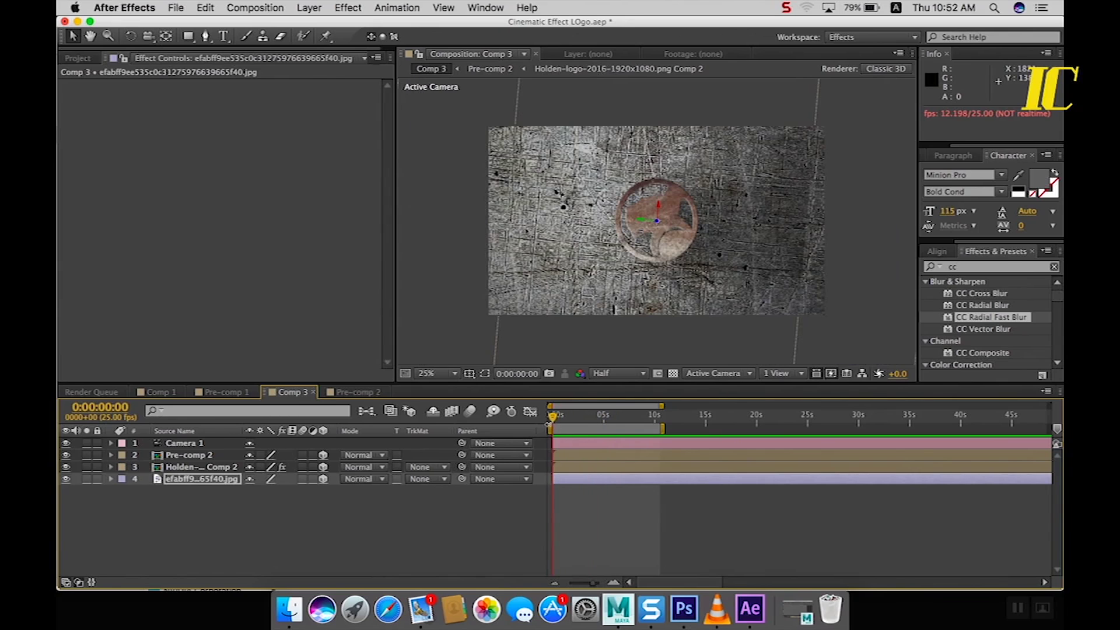
{"action": "key", "text": "space"}
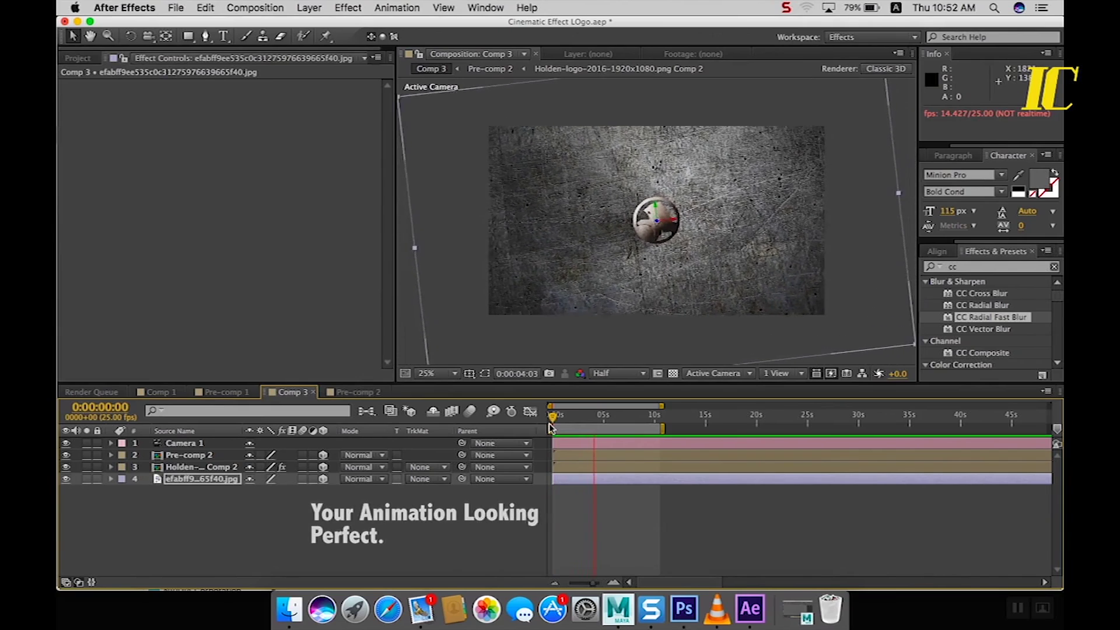
{"action": "key", "text": "space"}
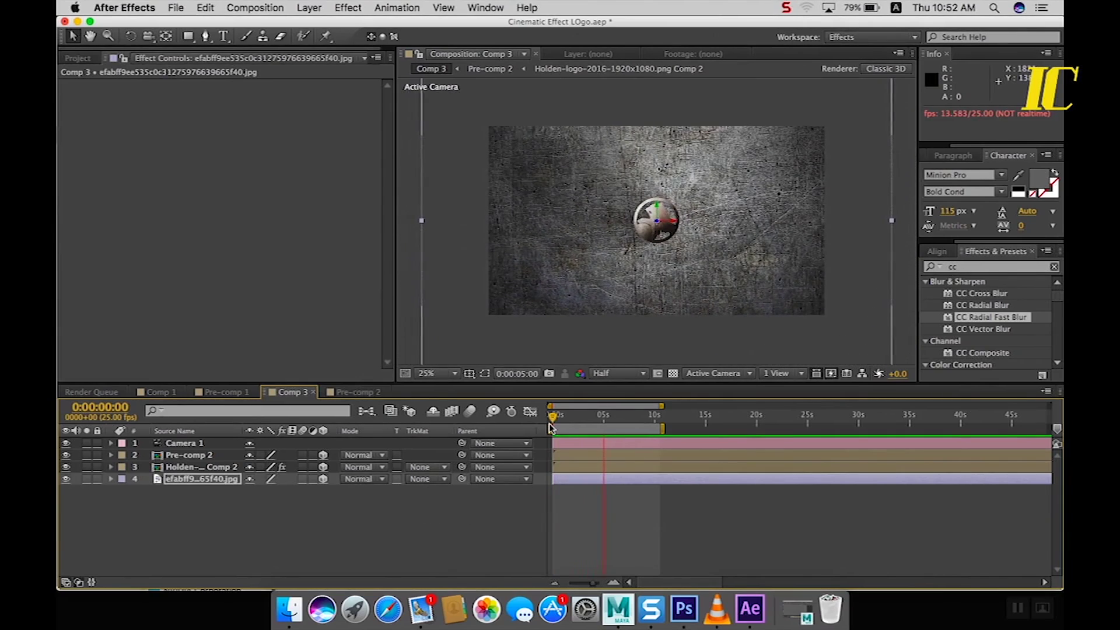
{"action": "left_click", "coordinate": [379, 523]}
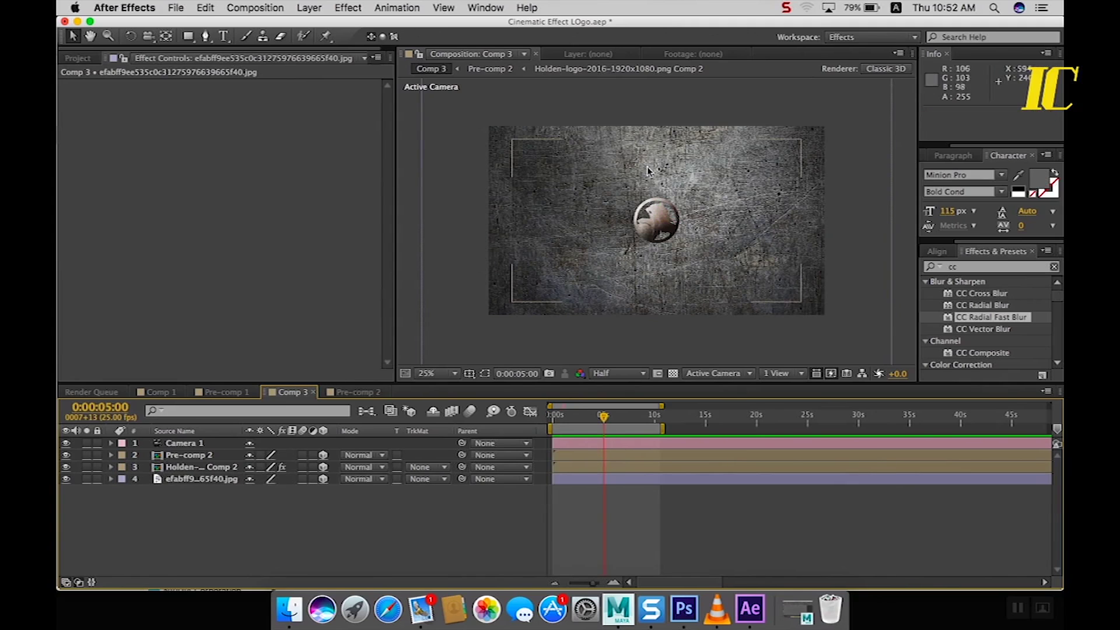
Place Fog 01.mov above Pre-comp 2 in Comp 3 and scale it to about 238%, 228%
{"action": "left_click", "coordinate": [74, 61]}
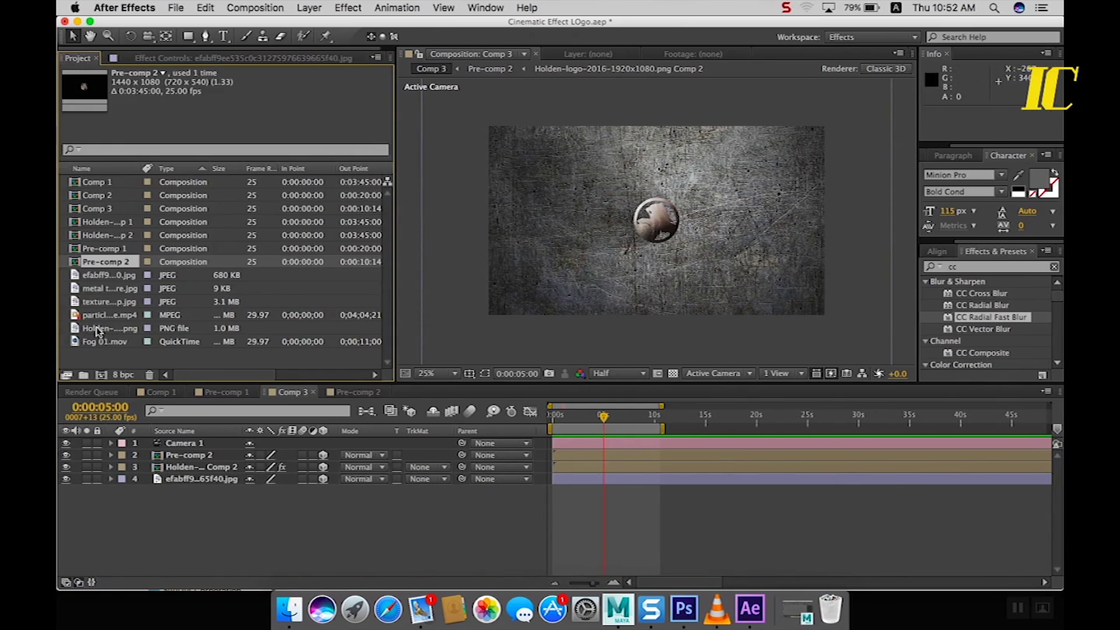
{"action": "left_click", "coordinate": [98, 343]}
{"action": "left_click_drag", "start_coordinate": [98, 344], "coordinate": [180, 455]}
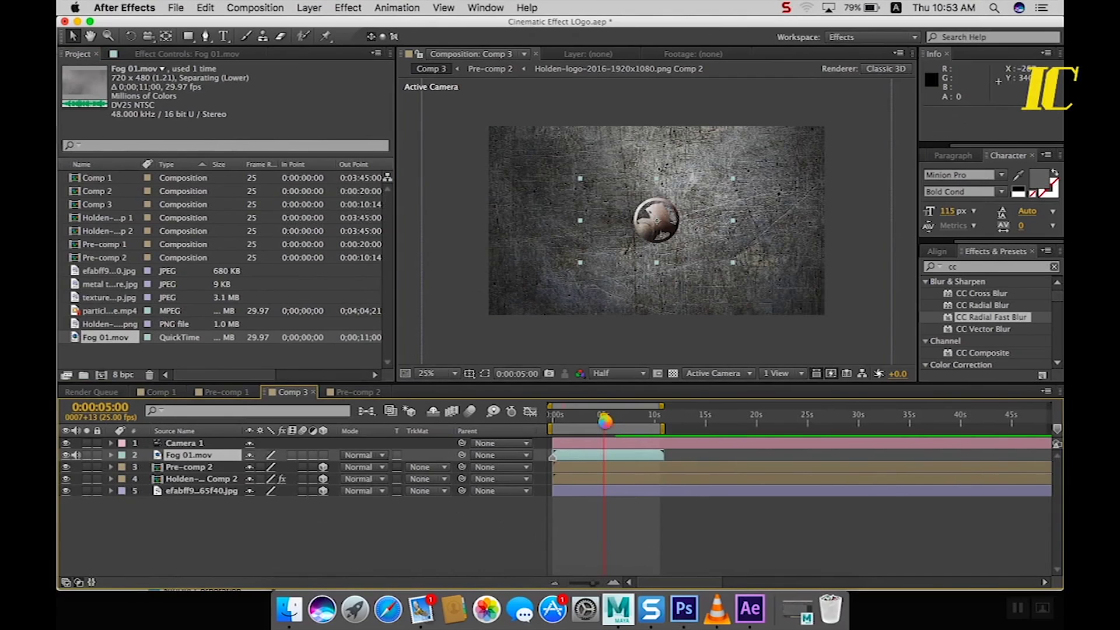
{"action": "left_click_drag", "start_coordinate": [605, 421], "coordinate": [554, 421]}
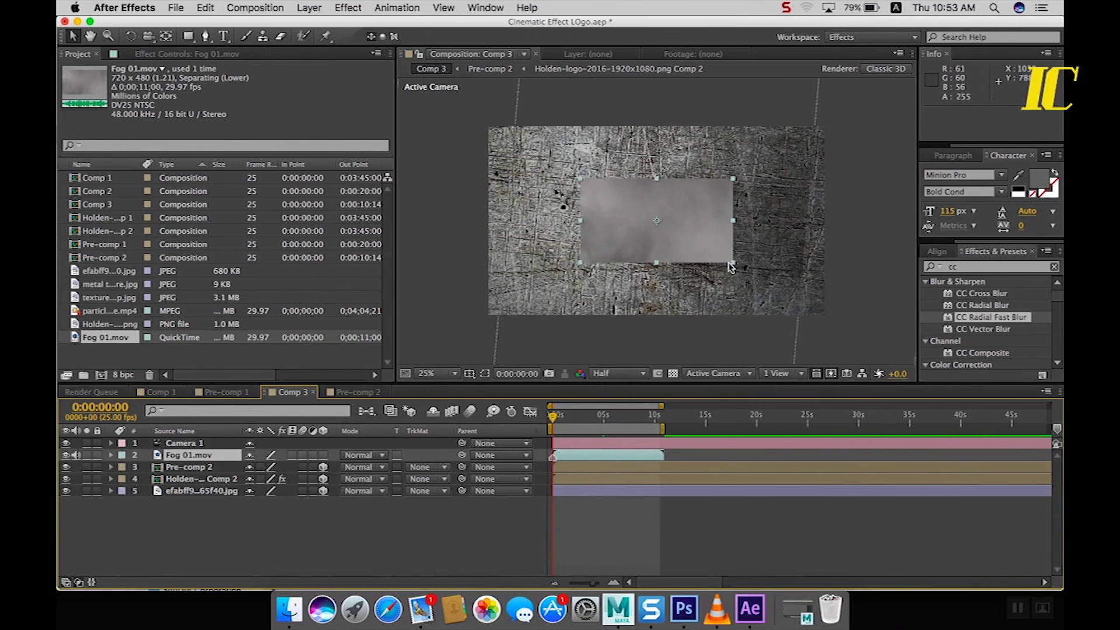
{"action": "left_click_drag", "start_coordinate": [730, 266], "coordinate": [847, 320]}
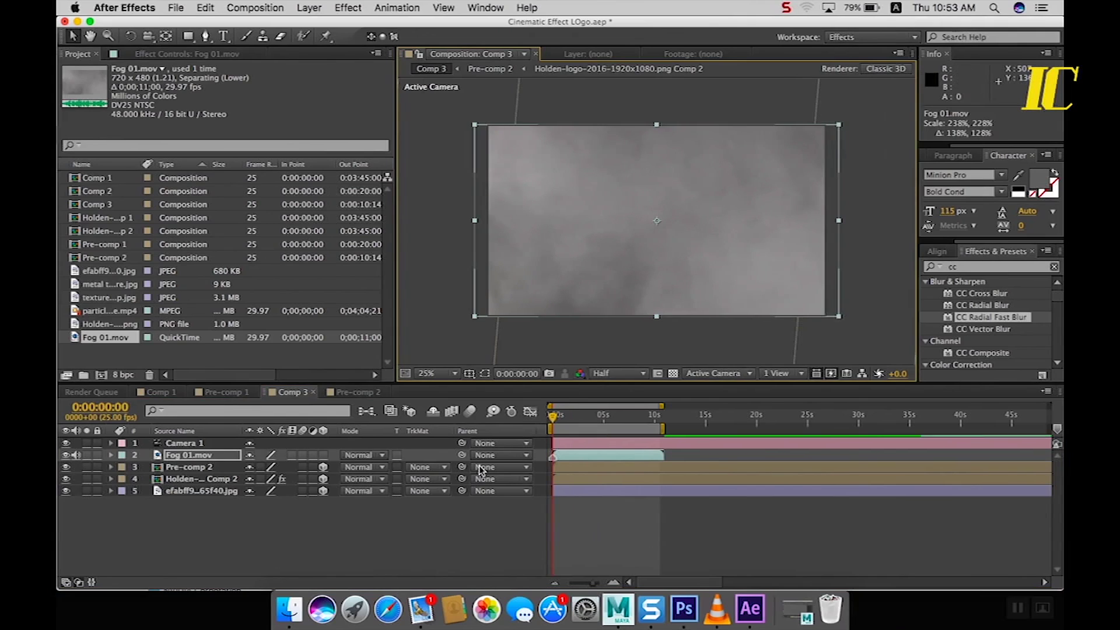
Set Fog 01.mov's blend mode to Screen and scrub the timeline to check the look
{"action": "left_click", "coordinate": [362, 456]}
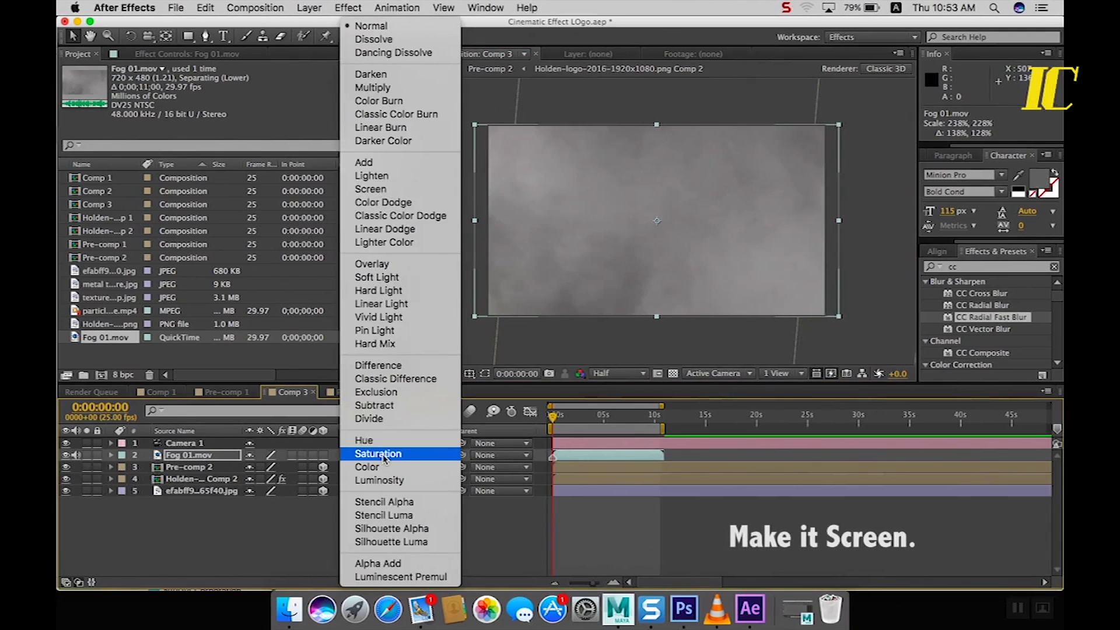
{"action": "left_click", "coordinate": [384, 189]}
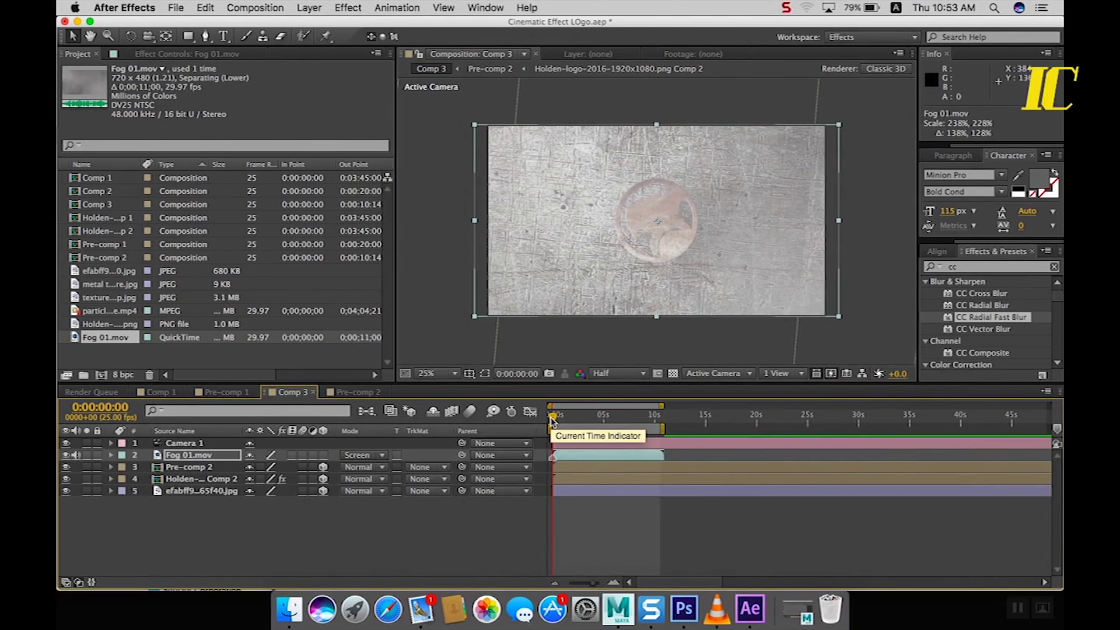
{"action": "left_click_drag", "start_coordinate": [552, 419], "coordinate": [553, 420]}
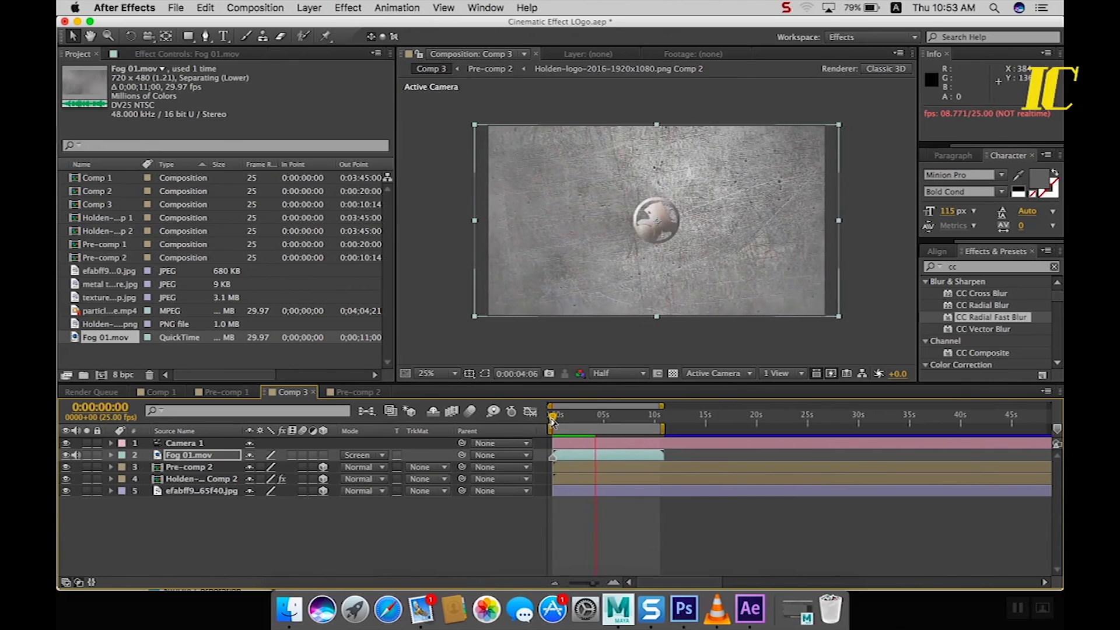
{"action": "mouse_move", "coordinate": [552, 420]}
{"action": "left_mouse_down"}
{"action": "mouse_move", "coordinate": [607, 423]}
{"action": "mouse_move", "coordinate": [553, 420]}
{"action": "left_mouse_up"}
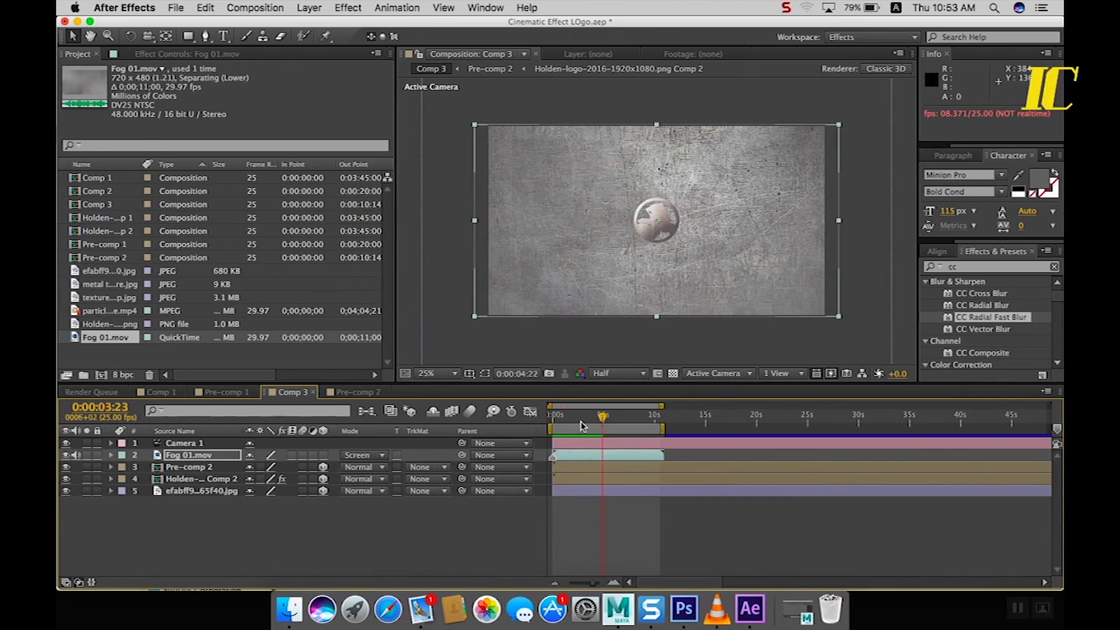
{"action": "left_click", "coordinate": [220, 459]}
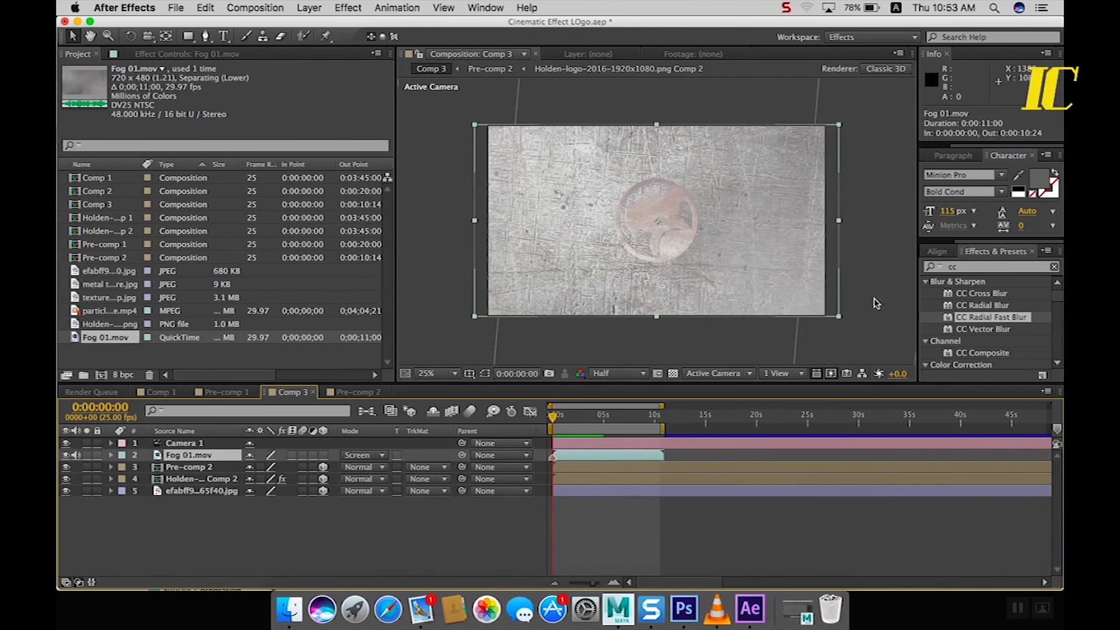
Apply a Levels effect to Fog 01.mov and lower its gamma to 0.47
{"action": "left_click", "coordinate": [964, 268]}
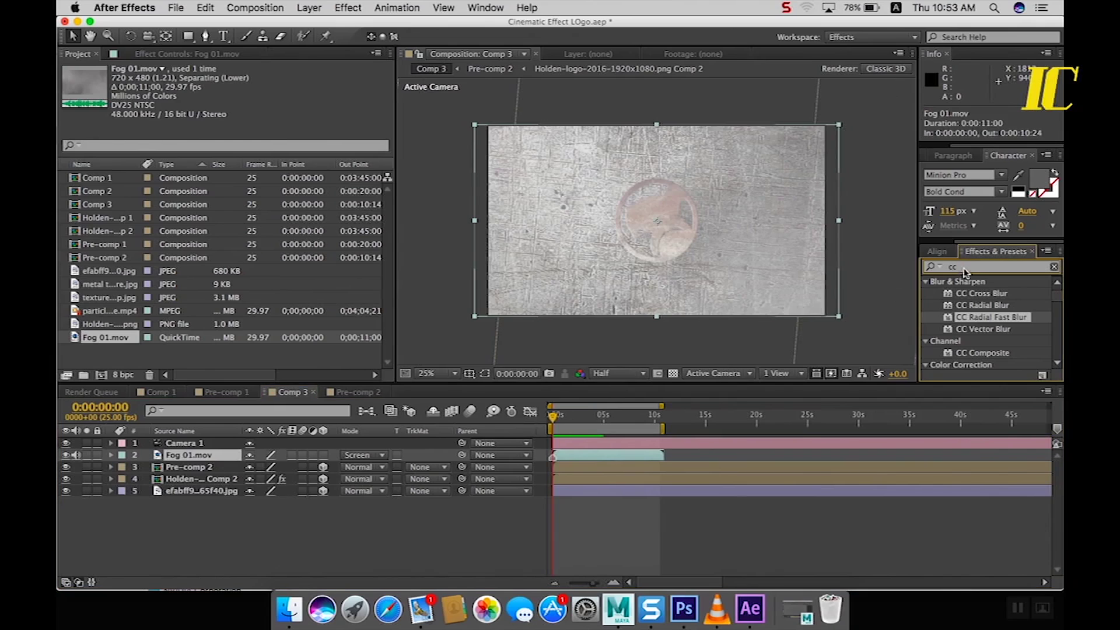
{"action": "key", "text": "BackSpace"}
{"action": "left_click", "coordinate": [935, 267]}
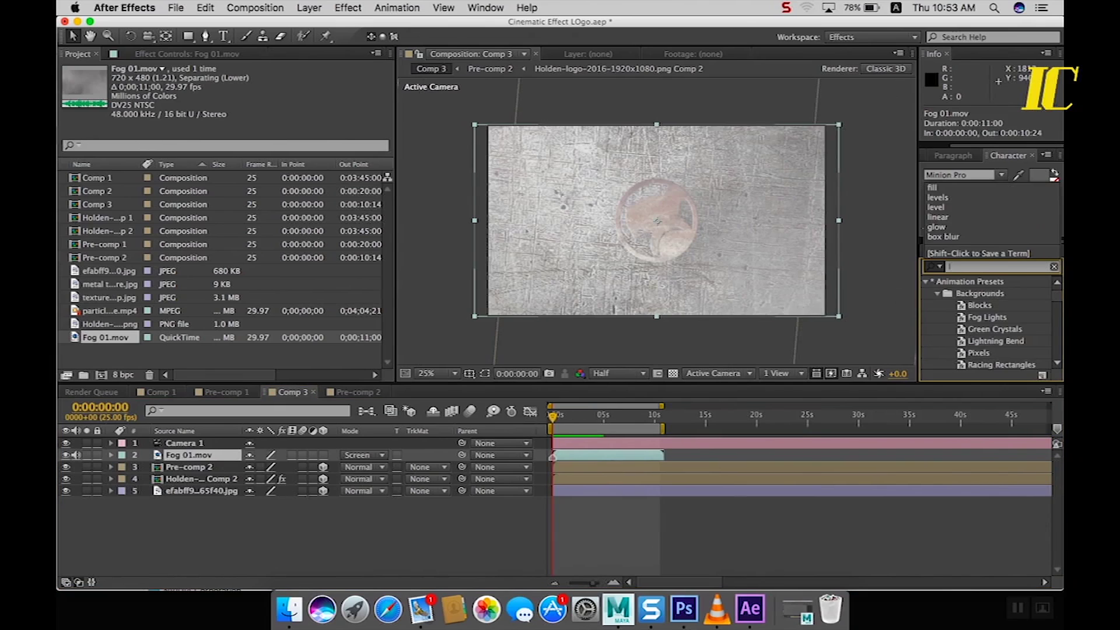
{"action": "type", "text": "lev"}
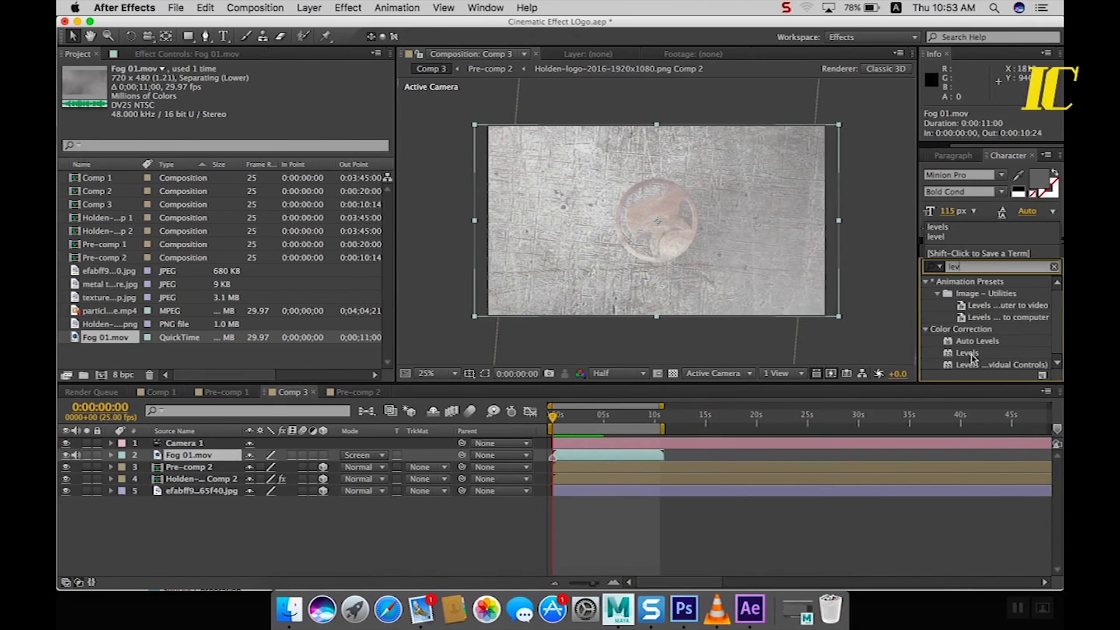
{"action": "left_click", "coordinate": [970, 354]}
{"action": "double_click", "coordinate": [969, 353]}
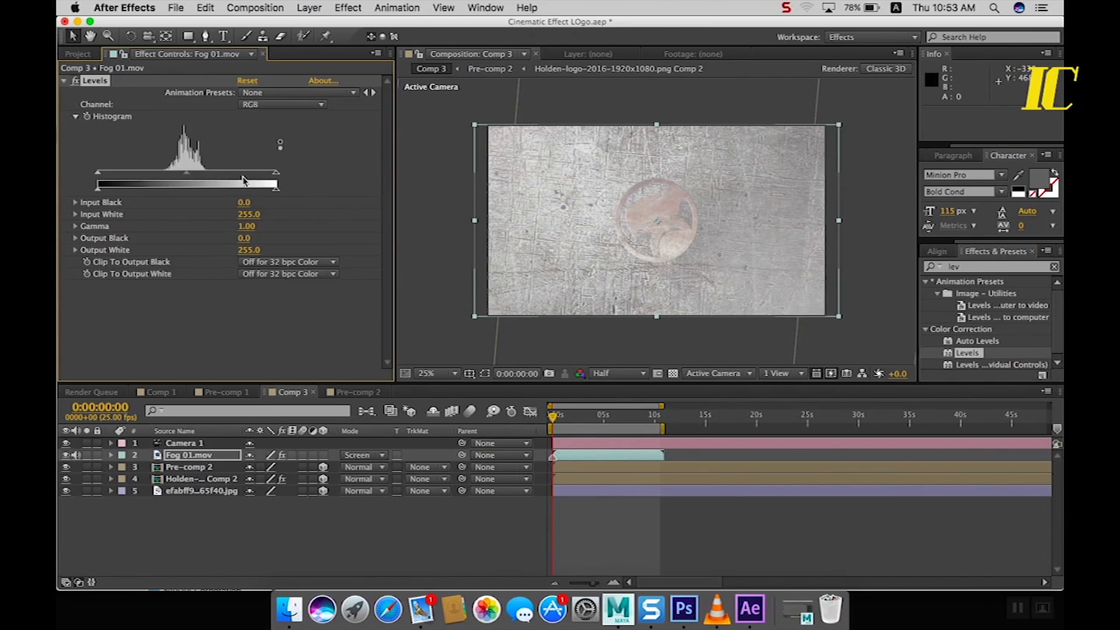
{"action": "mouse_move", "coordinate": [277, 178]}
{"action": "left_mouse_down"}
{"action": "mouse_move", "coordinate": [251, 179]}
{"action": "mouse_move", "coordinate": [278, 178]}
{"action": "left_mouse_up"}
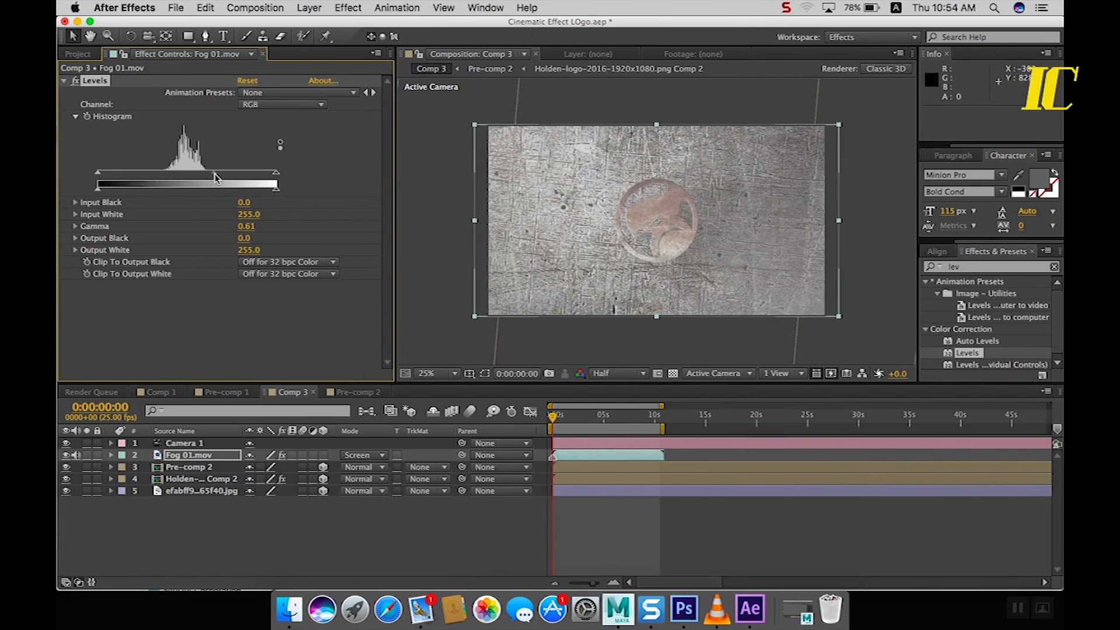
{"action": "left_click_drag", "start_coordinate": [216, 176], "coordinate": [233, 179]}
{"action": "left_click_drag", "start_coordinate": [223, 180], "coordinate": [226, 178]}
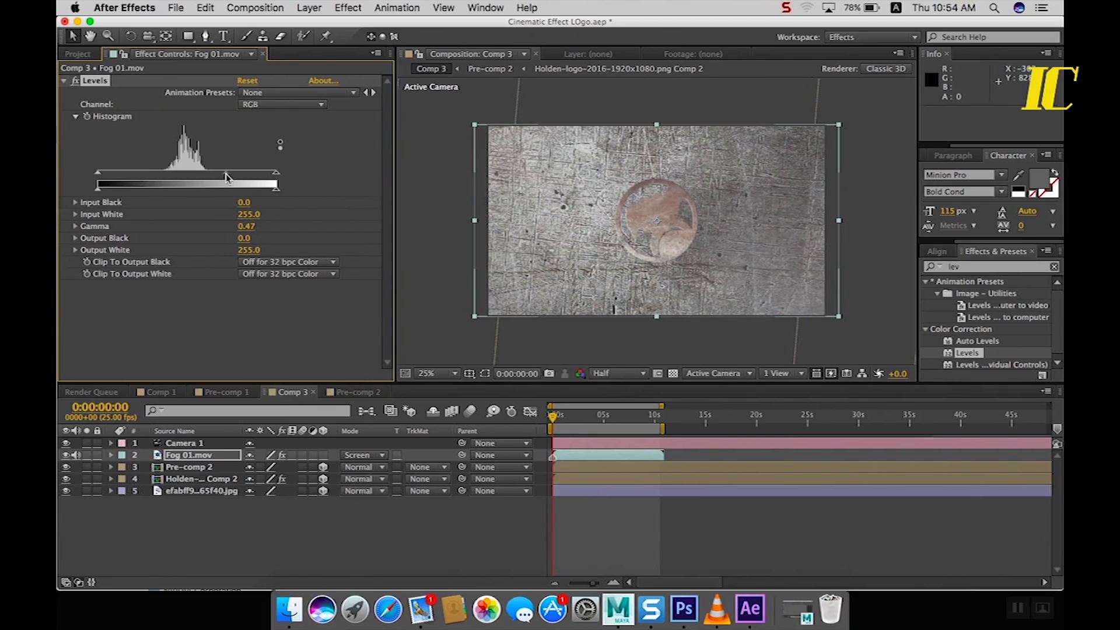
Preview the darkened fog, then return to the comp start and deselect the layer
{"action": "key", "text": "space"}
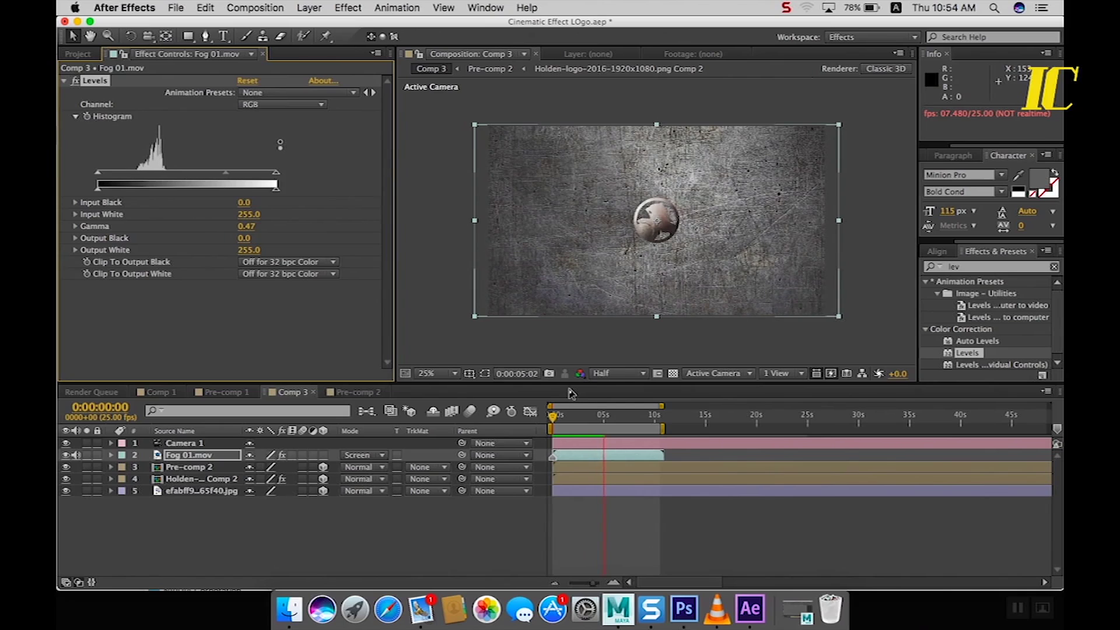
{"action": "left_click_drag", "start_coordinate": [606, 418], "coordinate": [544, 425]}
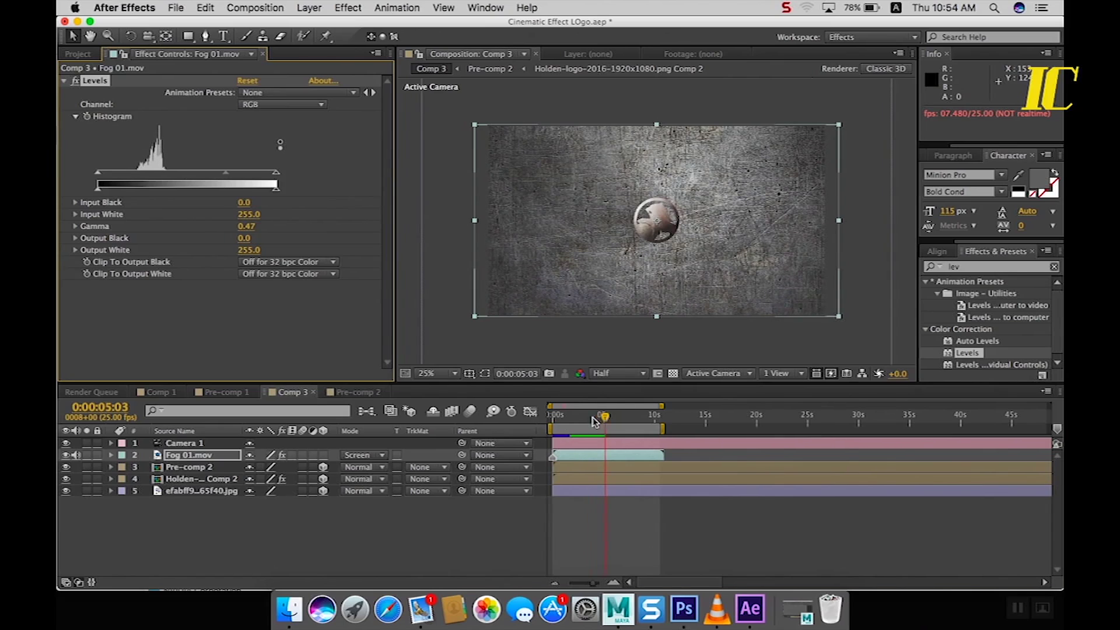
{"action": "left_click", "coordinate": [308, 531]}
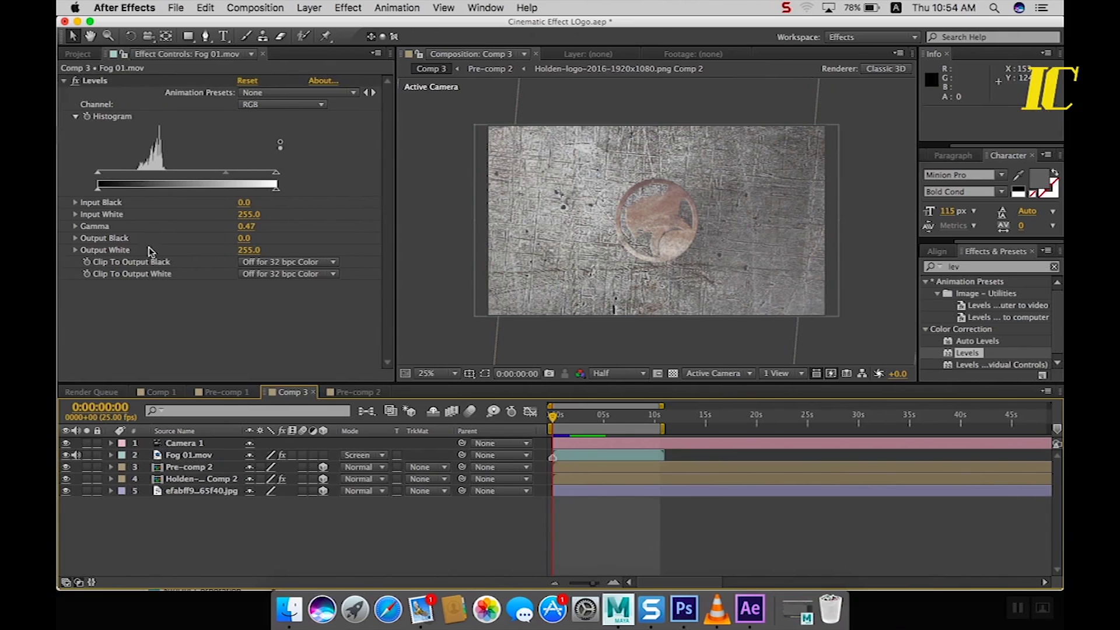
{"action": "left_click", "coordinate": [78, 54]}
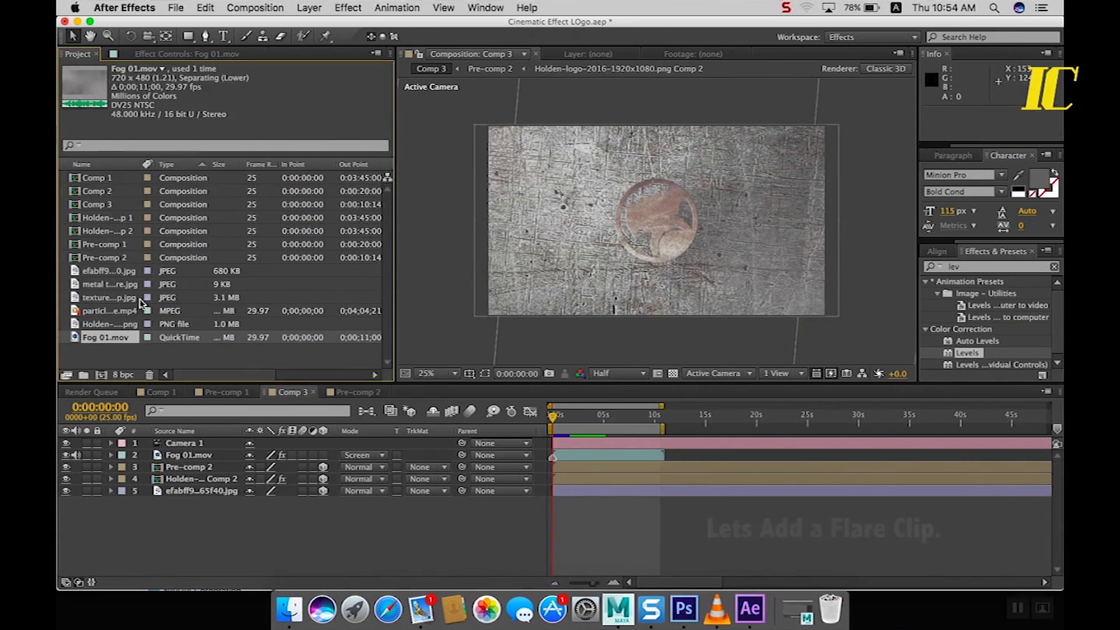
Place the particles snow .mp4 above Pre-comp 2 in Comp 3 and scale it to about 152%
{"action": "left_click", "coordinate": [101, 314]}
{"action": "left_click_drag", "start_coordinate": [101, 315], "coordinate": [173, 466]}
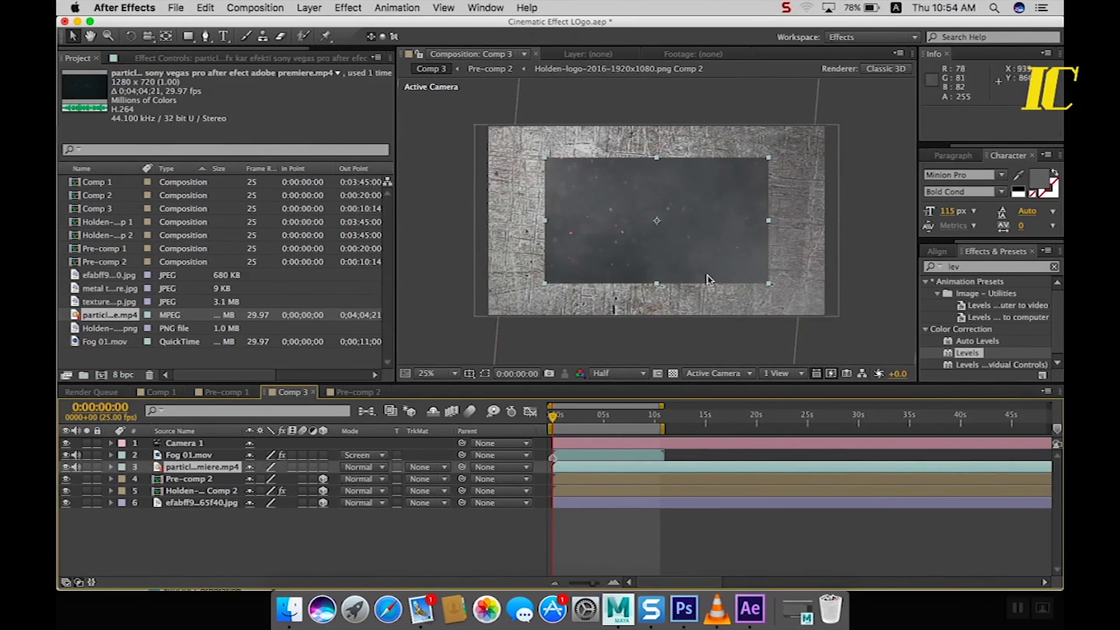
{"action": "left_click_drag", "start_coordinate": [768, 286], "coordinate": [825, 327]}
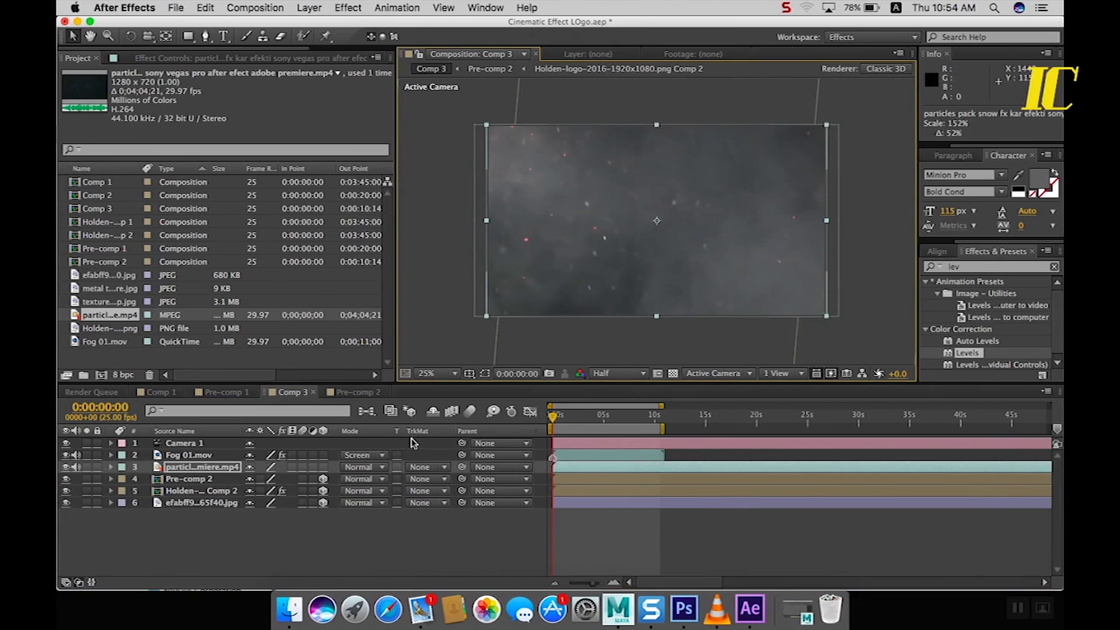
{"action": "left_click", "coordinate": [379, 468]}
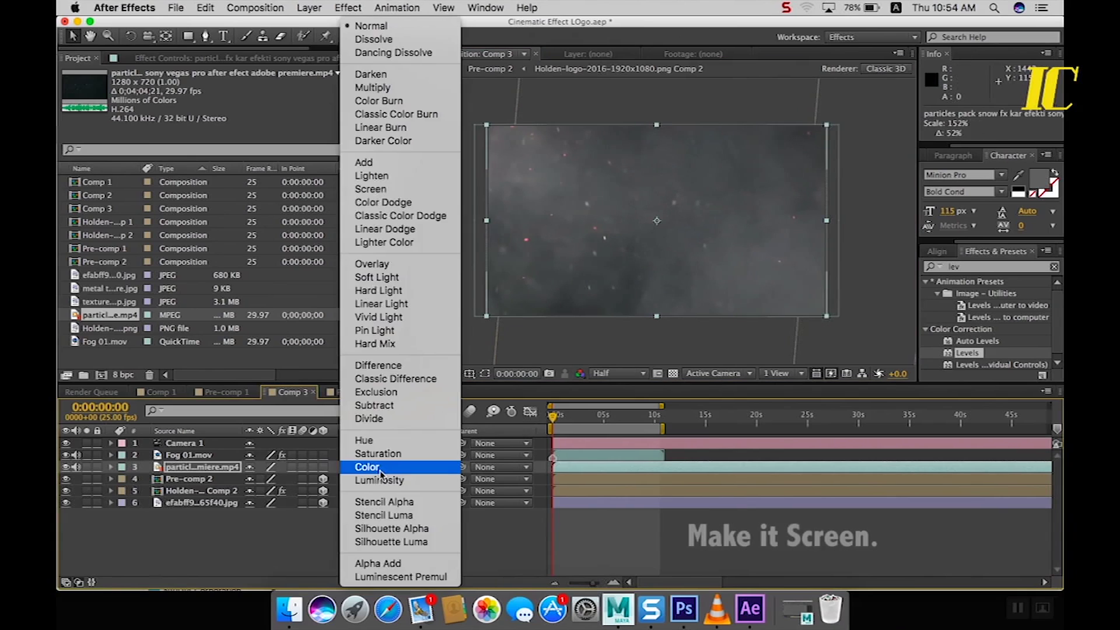
Switch the particles layer to Screen mode and rewind to 0 s for preview
{"action": "left_click", "coordinate": [367, 190]}
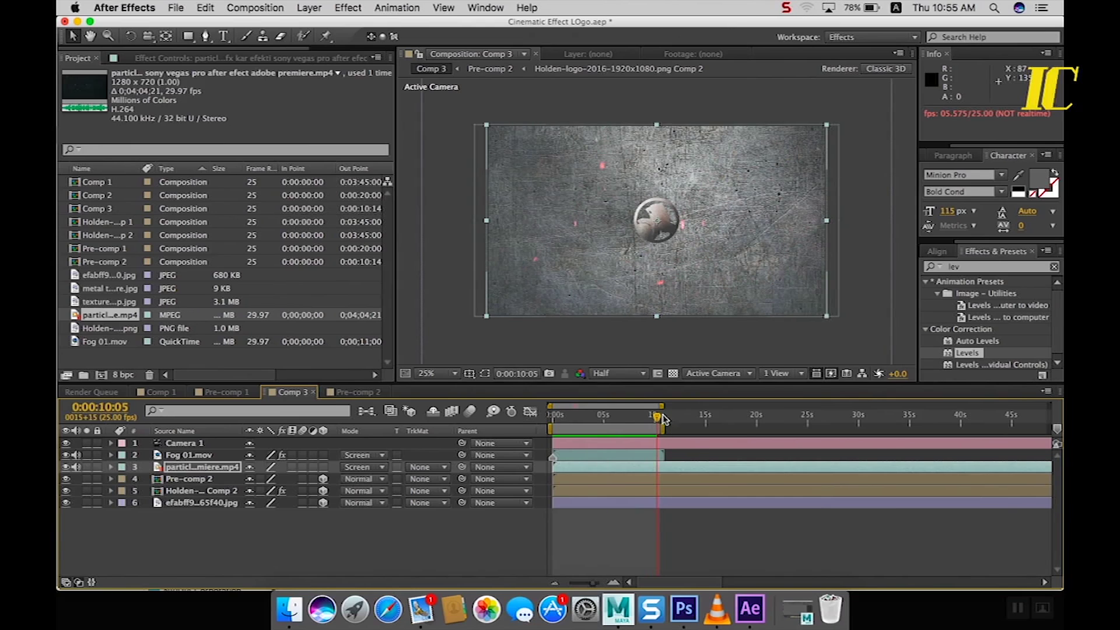
{"action": "left_click_drag", "start_coordinate": [660, 419], "coordinate": [553, 415]}
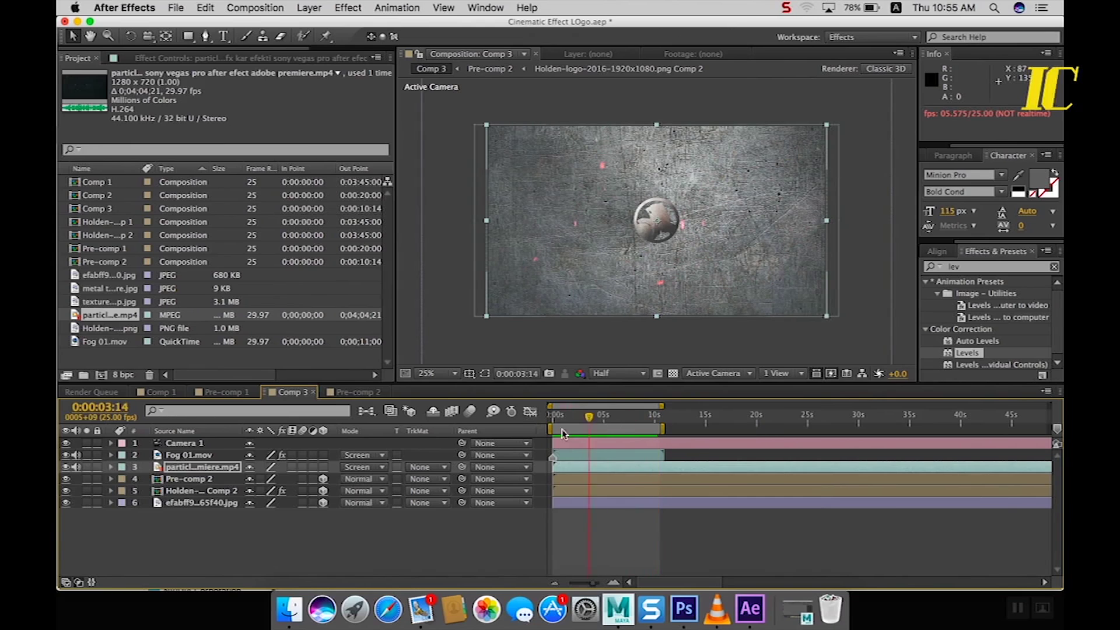